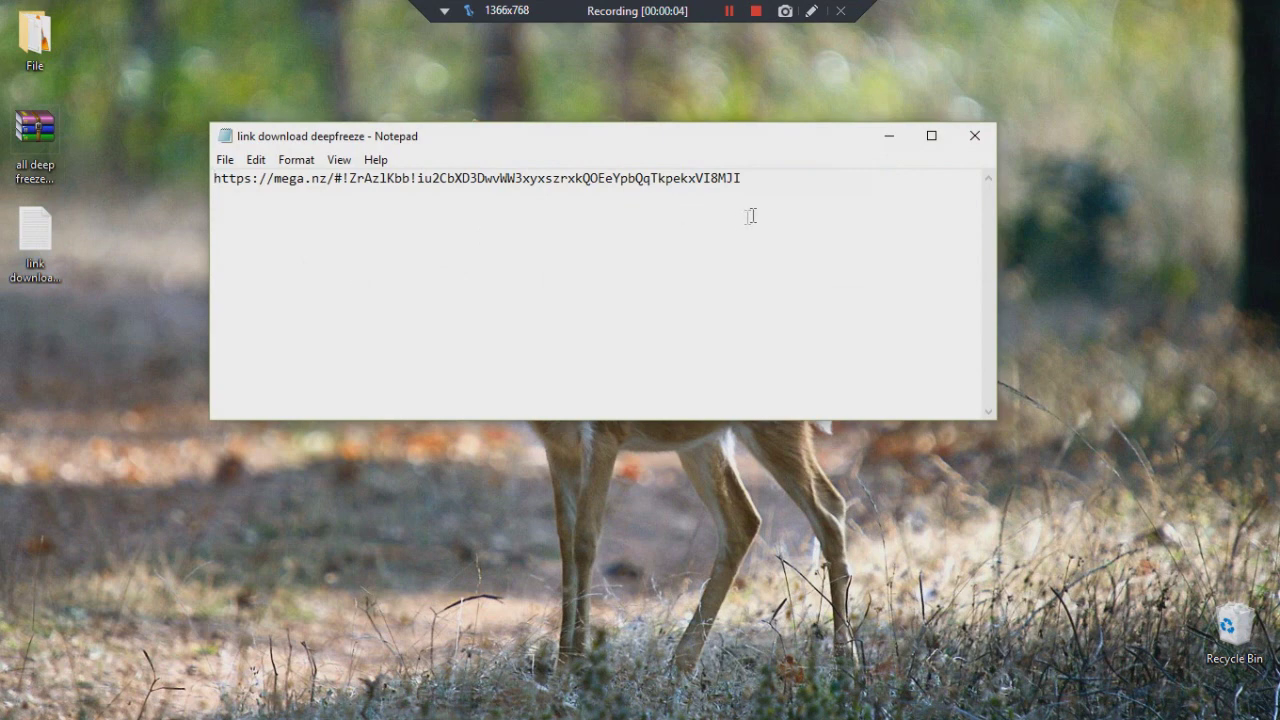
Copy the mega.nz download link from the open text file and close the file.
right_click(247, 189)
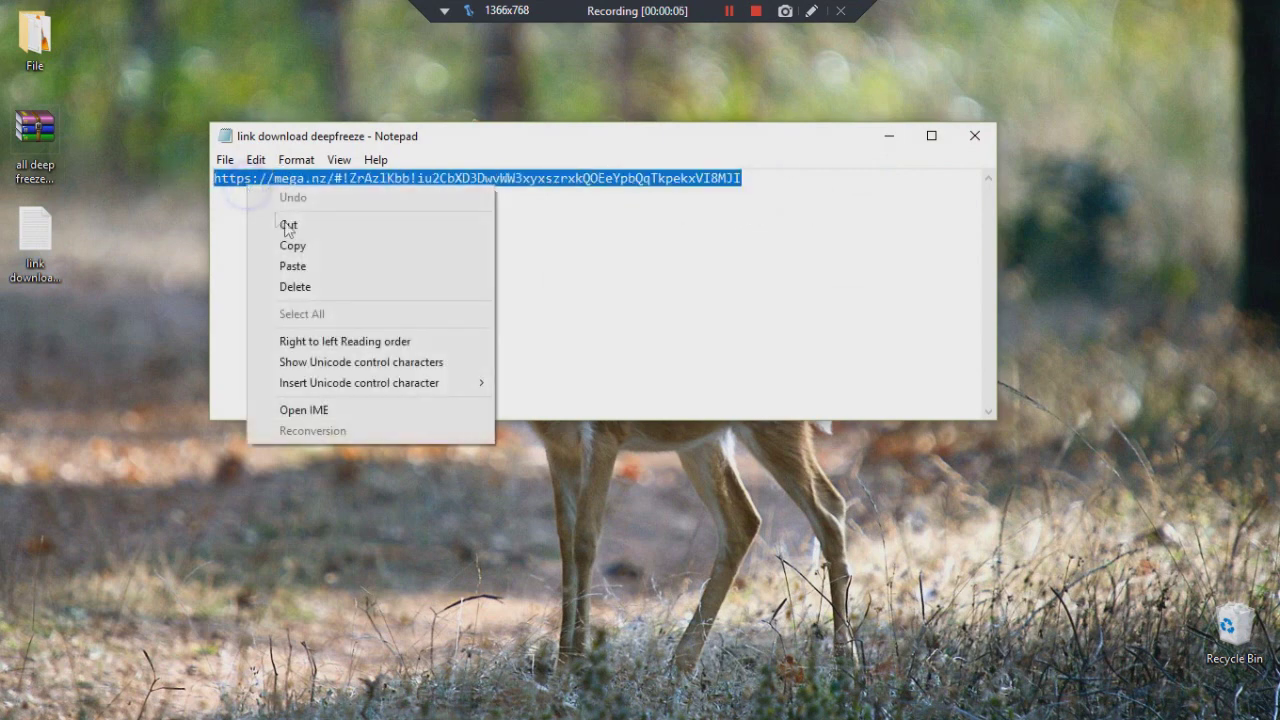
click(302, 248)
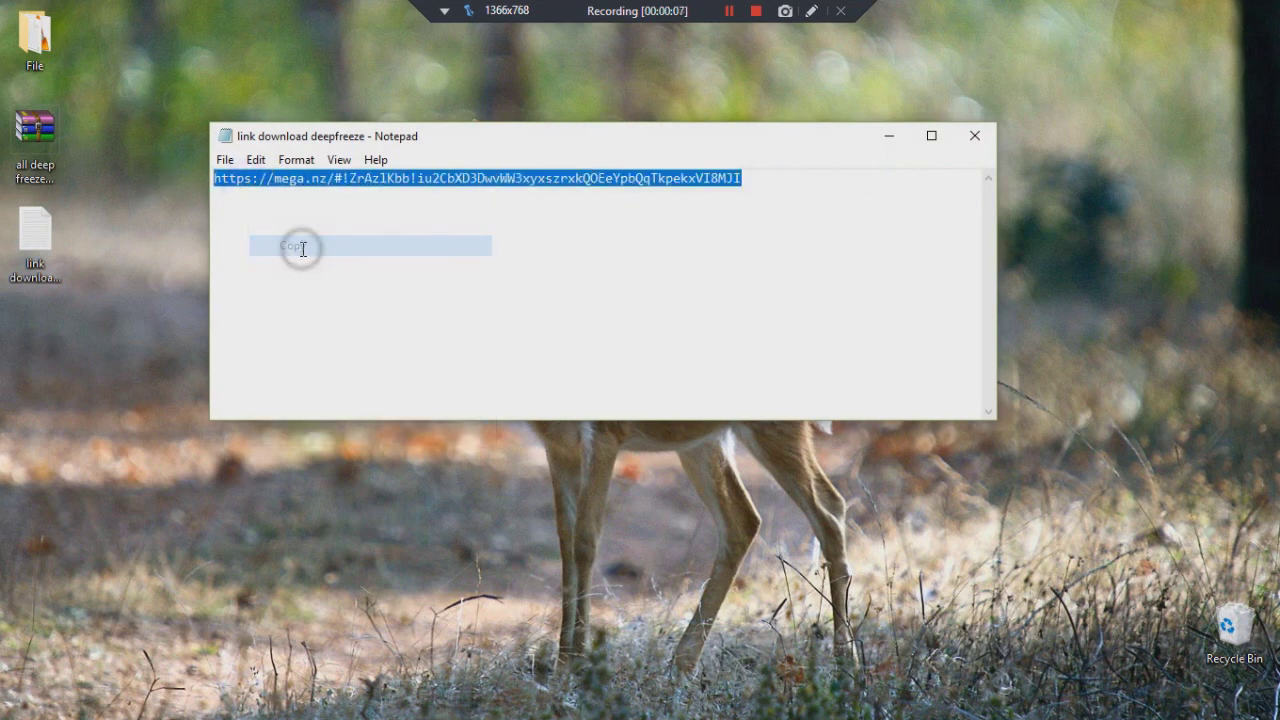
click(975, 137)
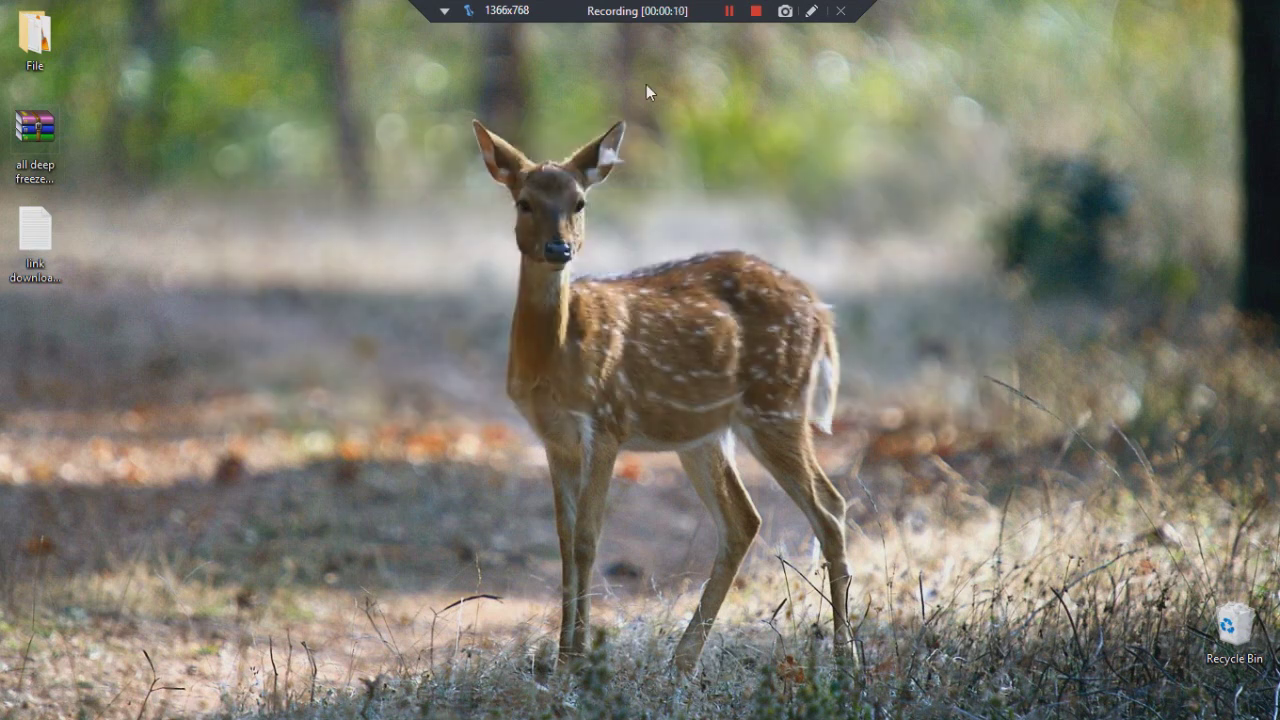
Switch to Chrome and load the copied mega.nz link.
mouse_move(456, 716)
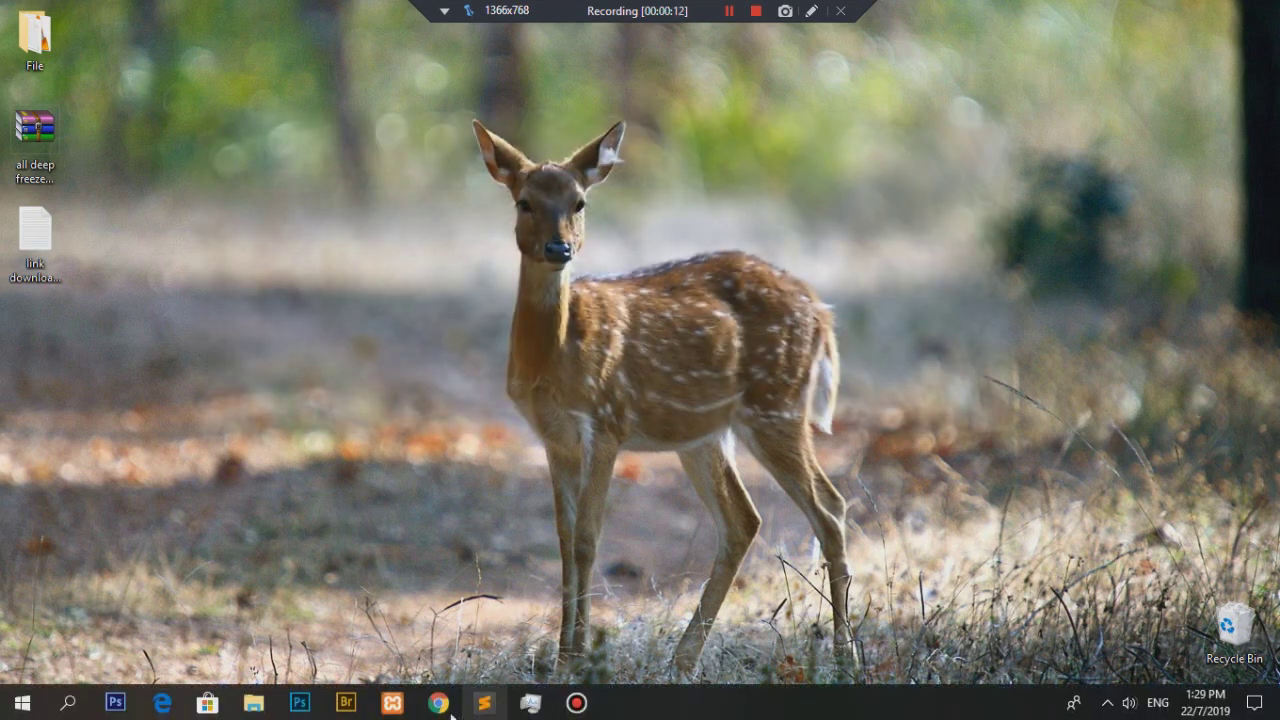
click(438, 703)
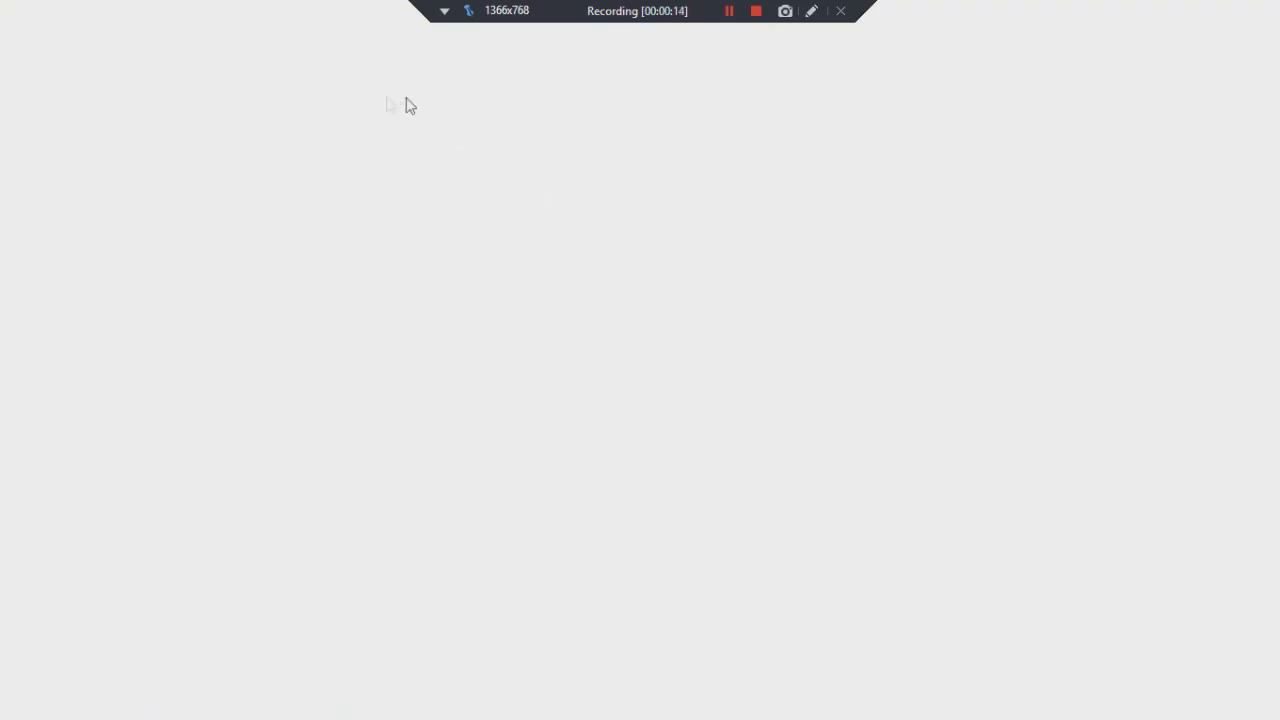
click(280, 43)
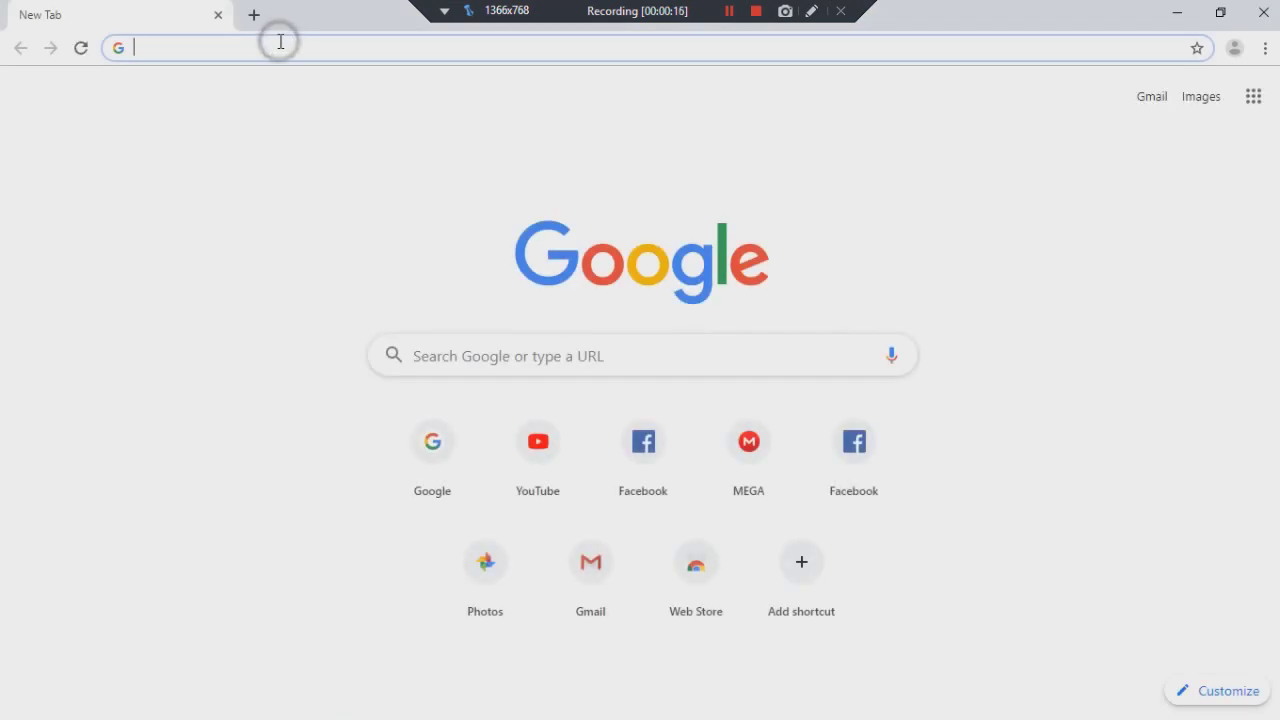
right_click(280, 47)
click(323, 166)
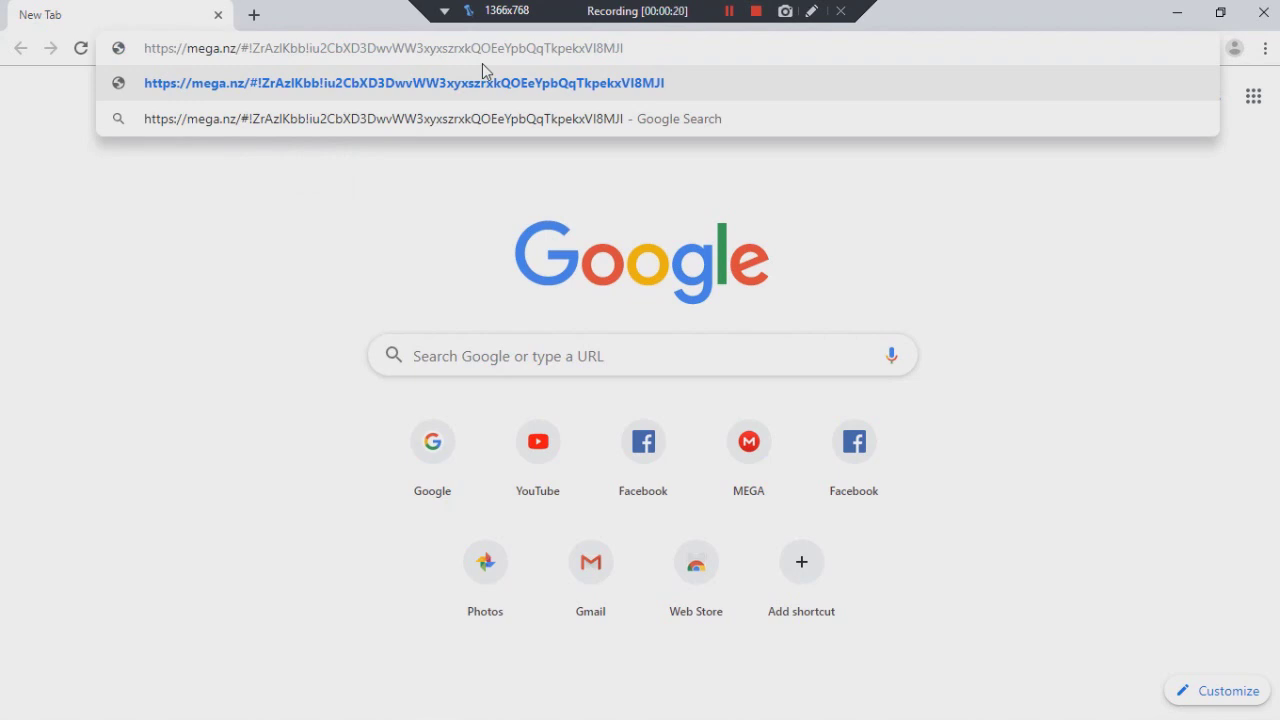
key(Return)
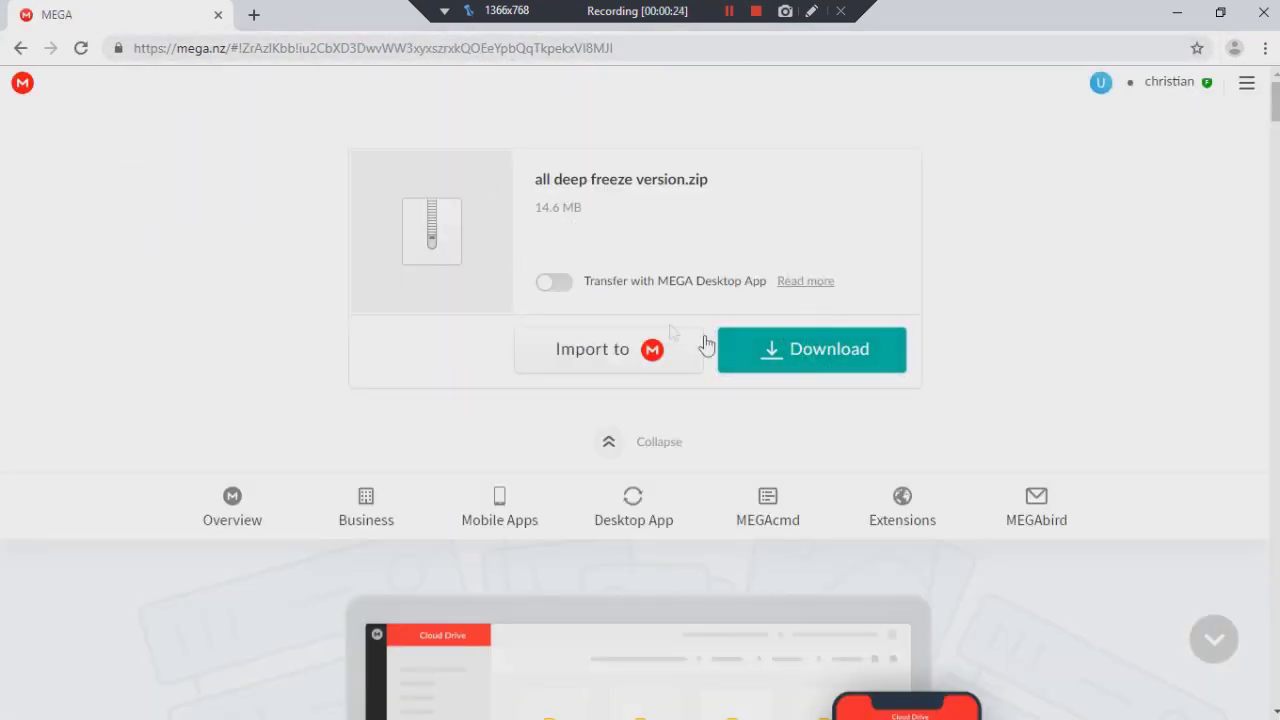
Look over the download page for all deep freeze version.zip and close the browser.
drag(788, 363, 917, 274)
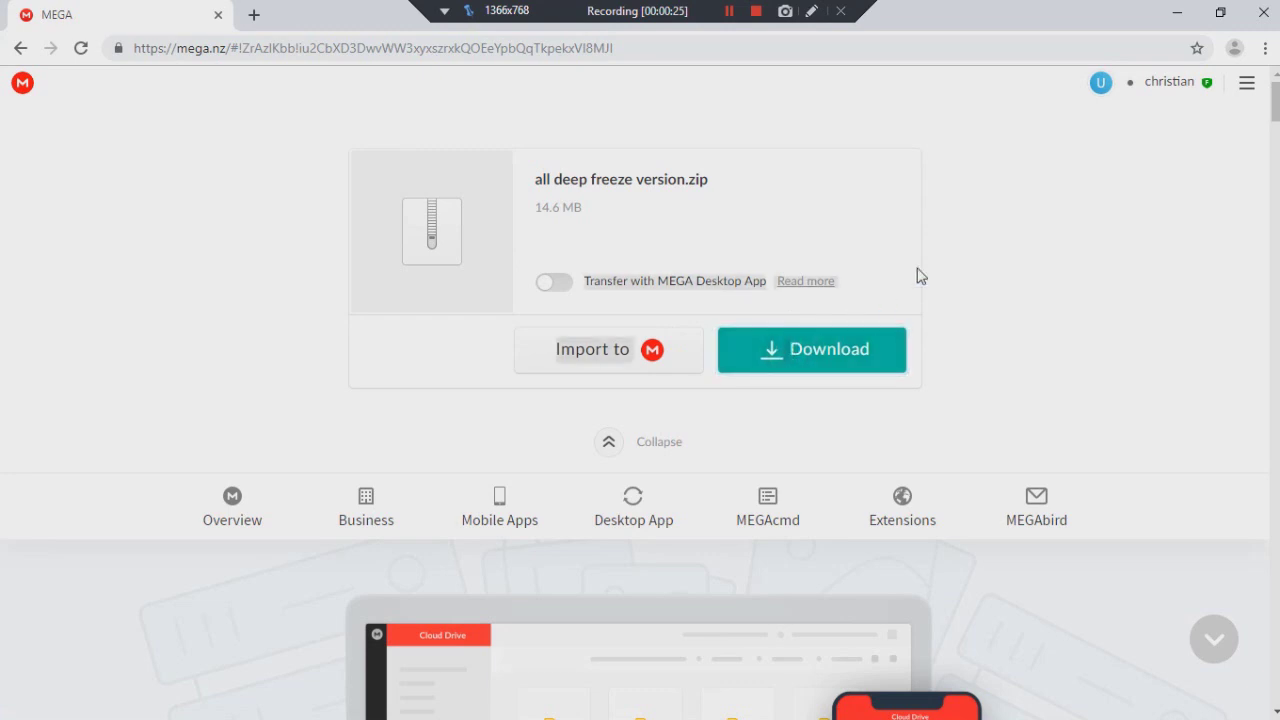
click(777, 368)
scroll(777, 368, down, 5)
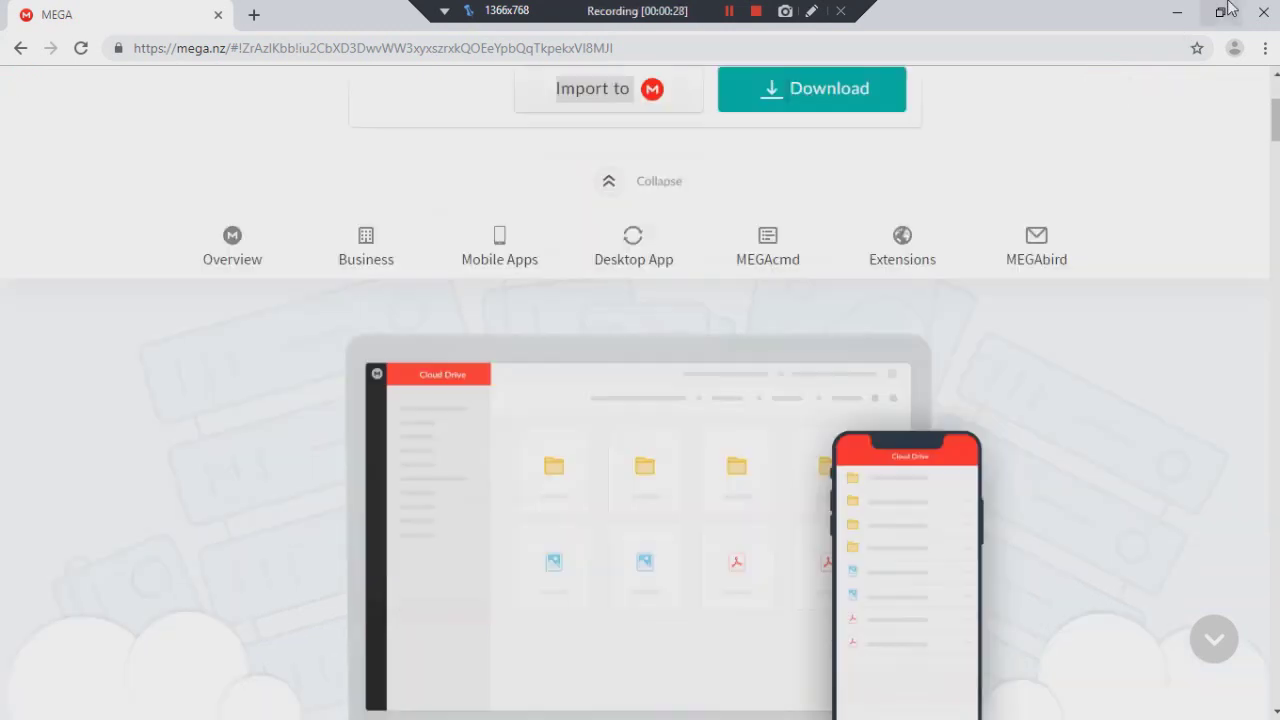
scroll(1150, 320, up, 4)
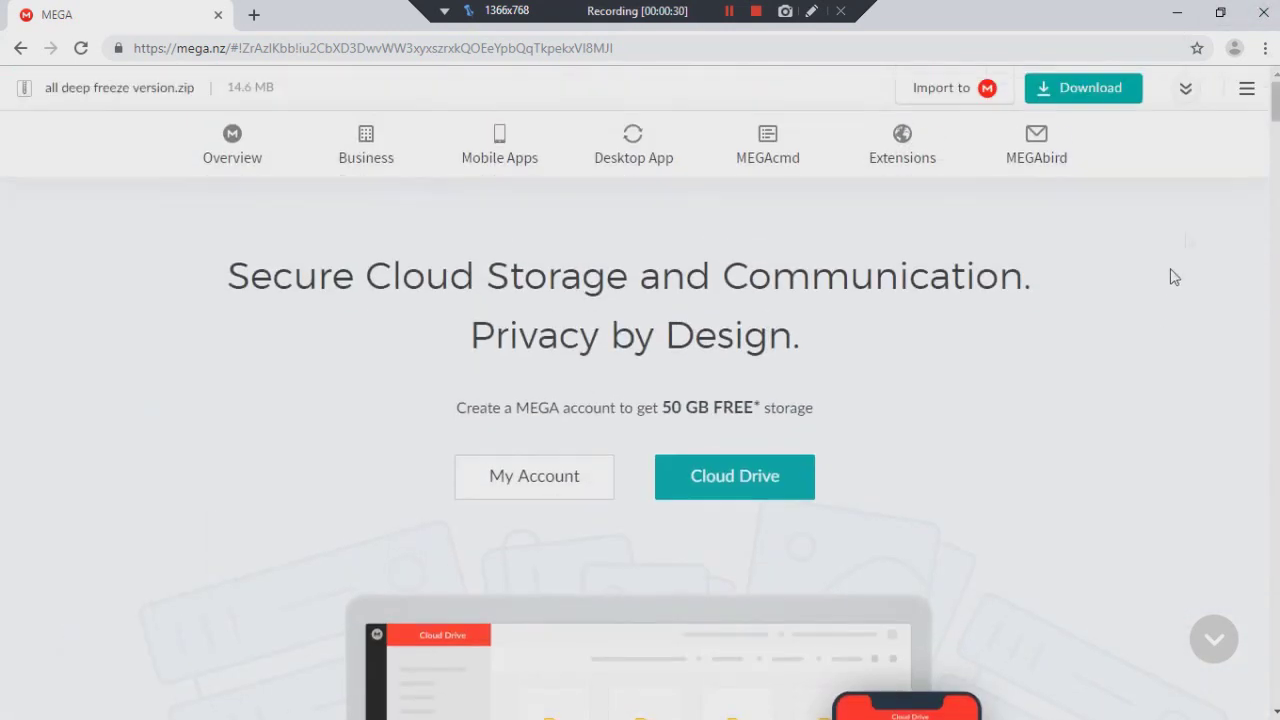
click(1264, 13)
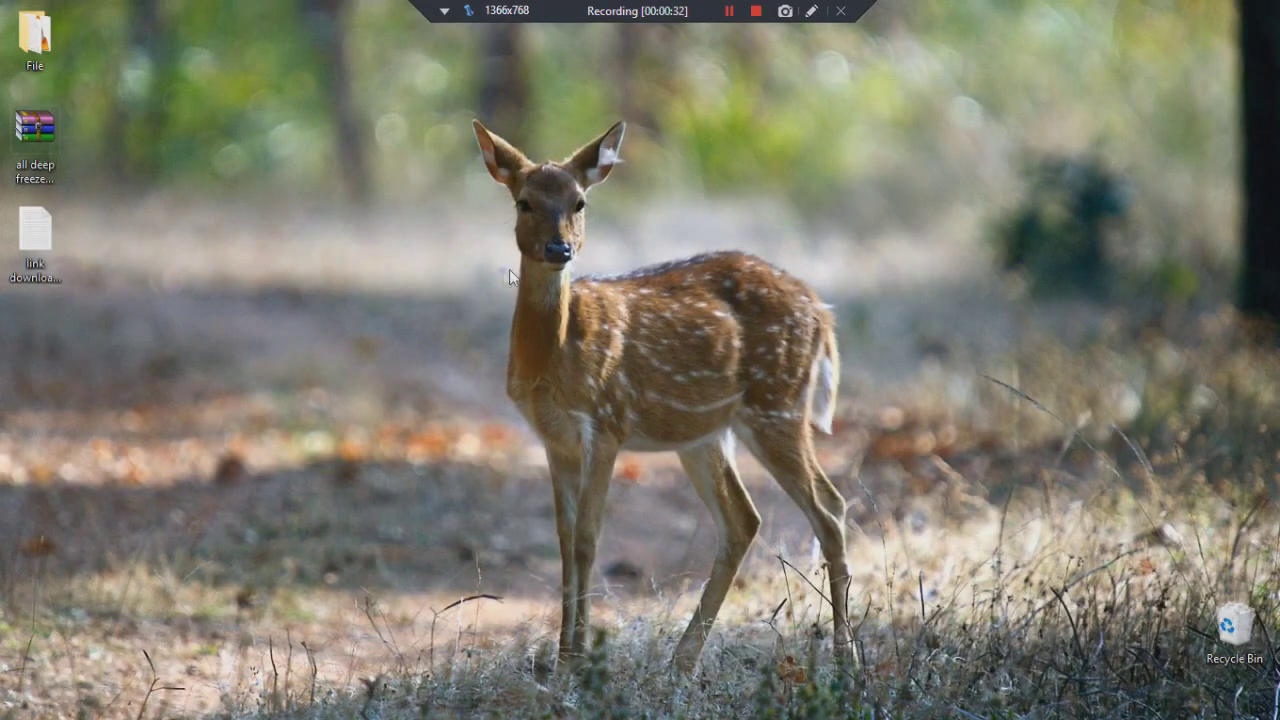
Extract the all deep freeze version archive onto the desktop and open the extracted folder.
right_click(42, 157)
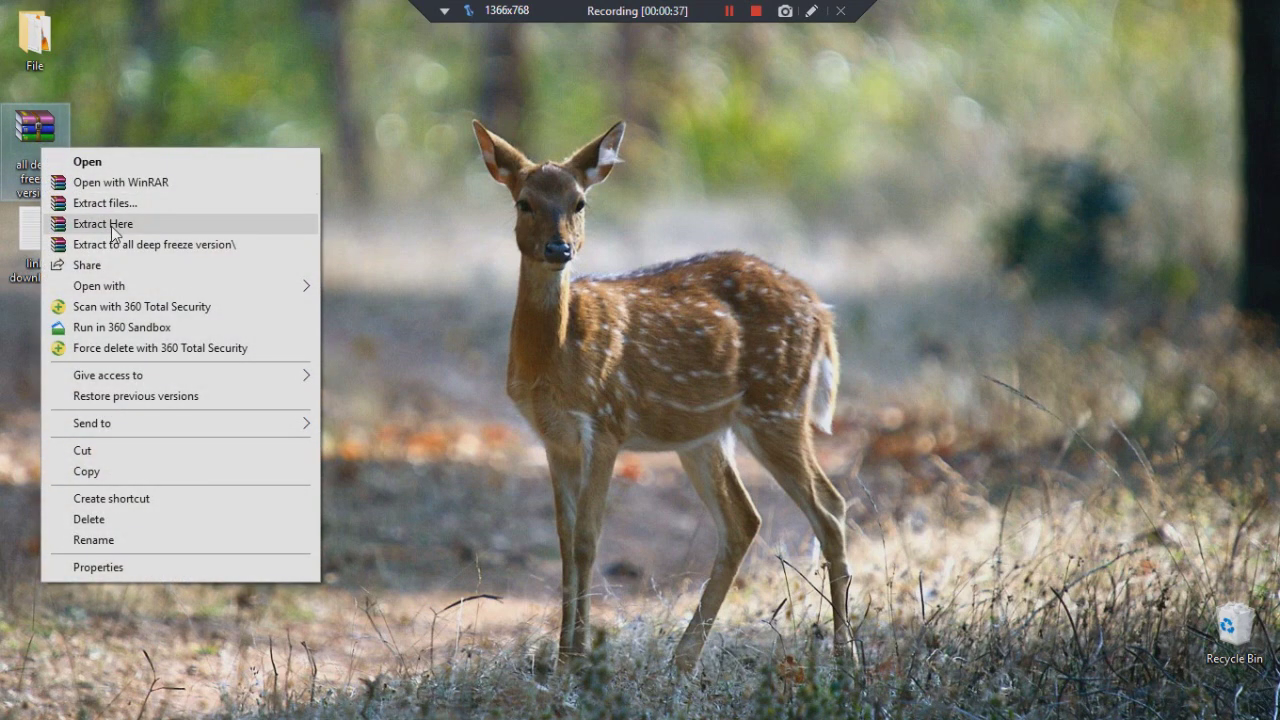
click(113, 226)
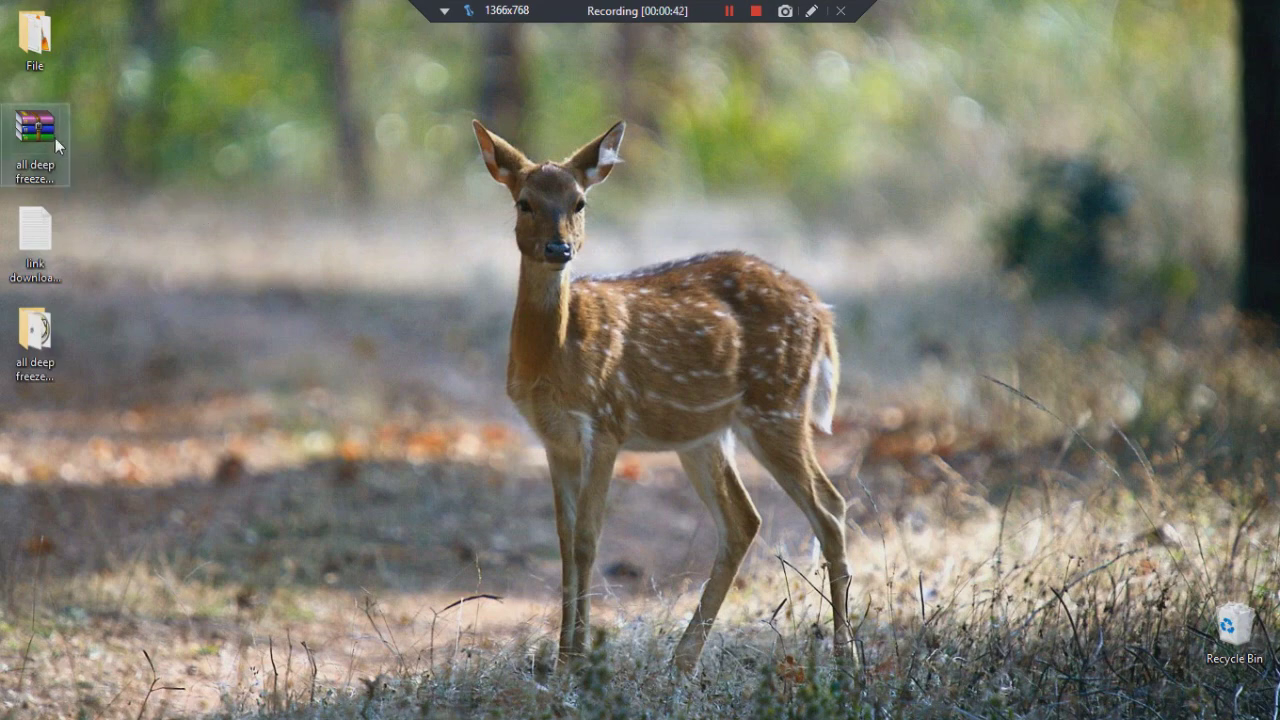
right_click(47, 345)
click(95, 256)
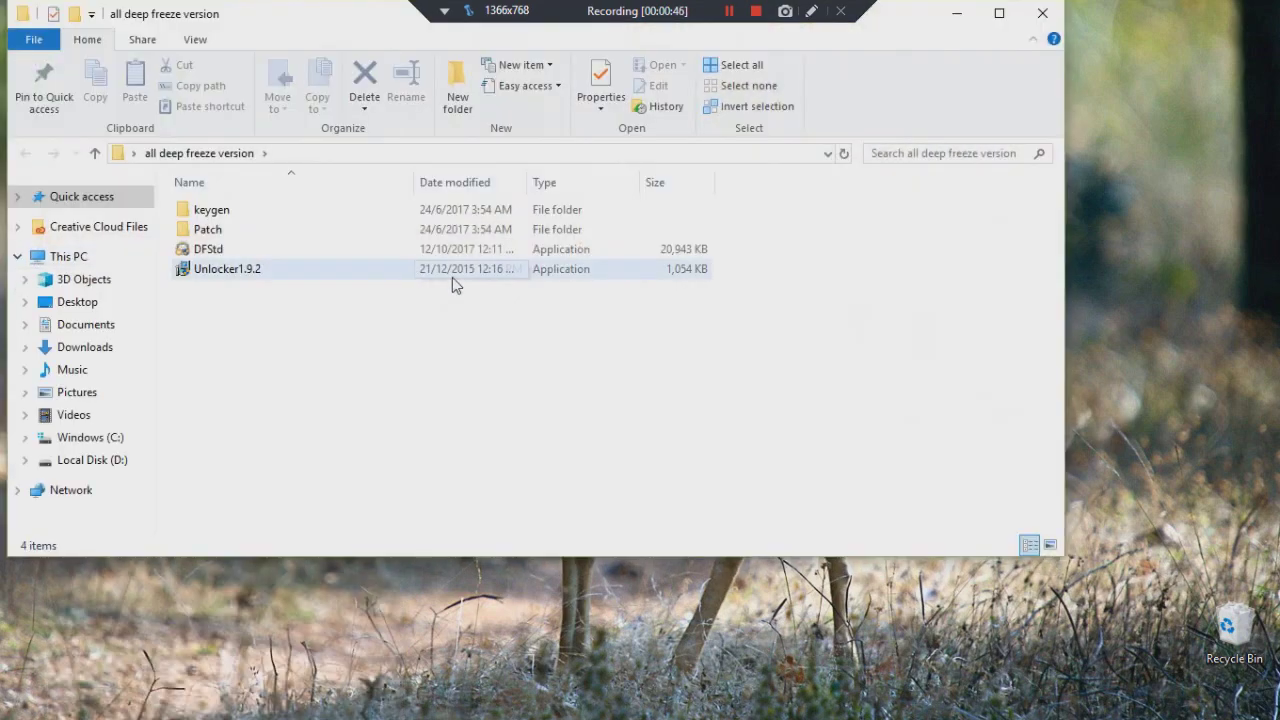
Run the DFStd installer from the extracted folder and minimise the folder window.
click(280, 250)
click(228, 249)
right_click(214, 254)
click(349, 246)
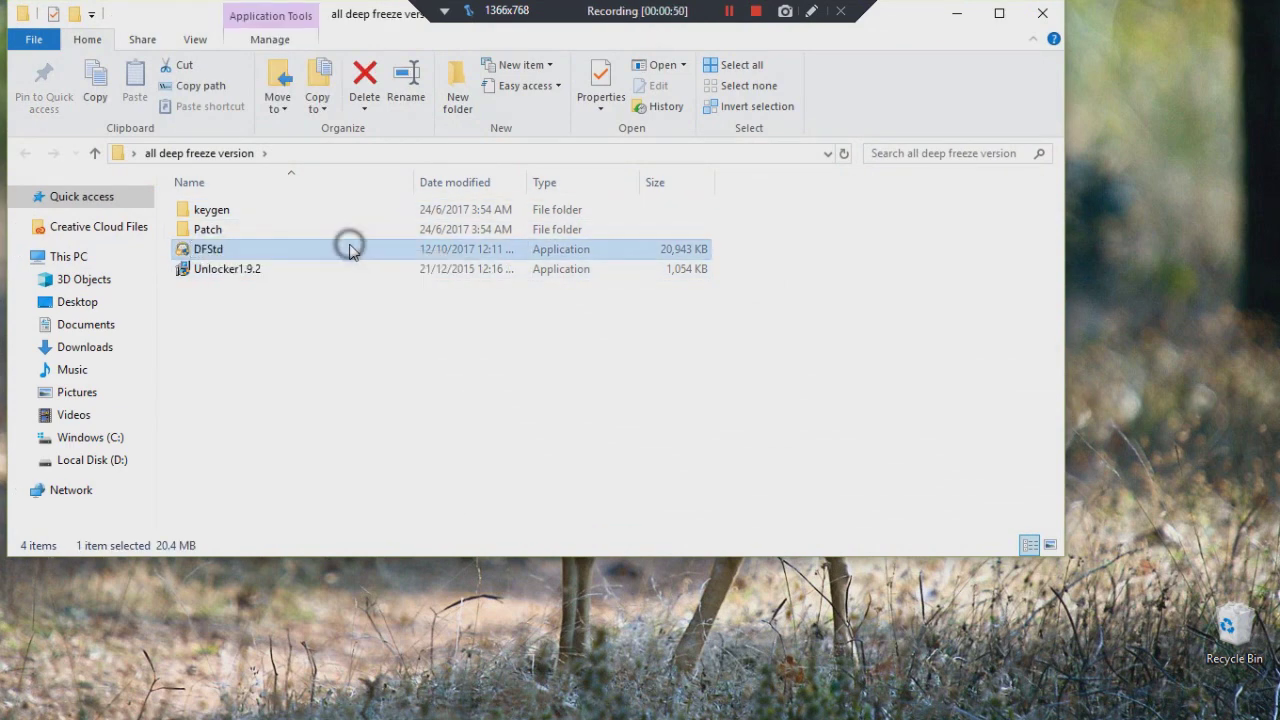
right_click(263, 247)
click(316, 260)
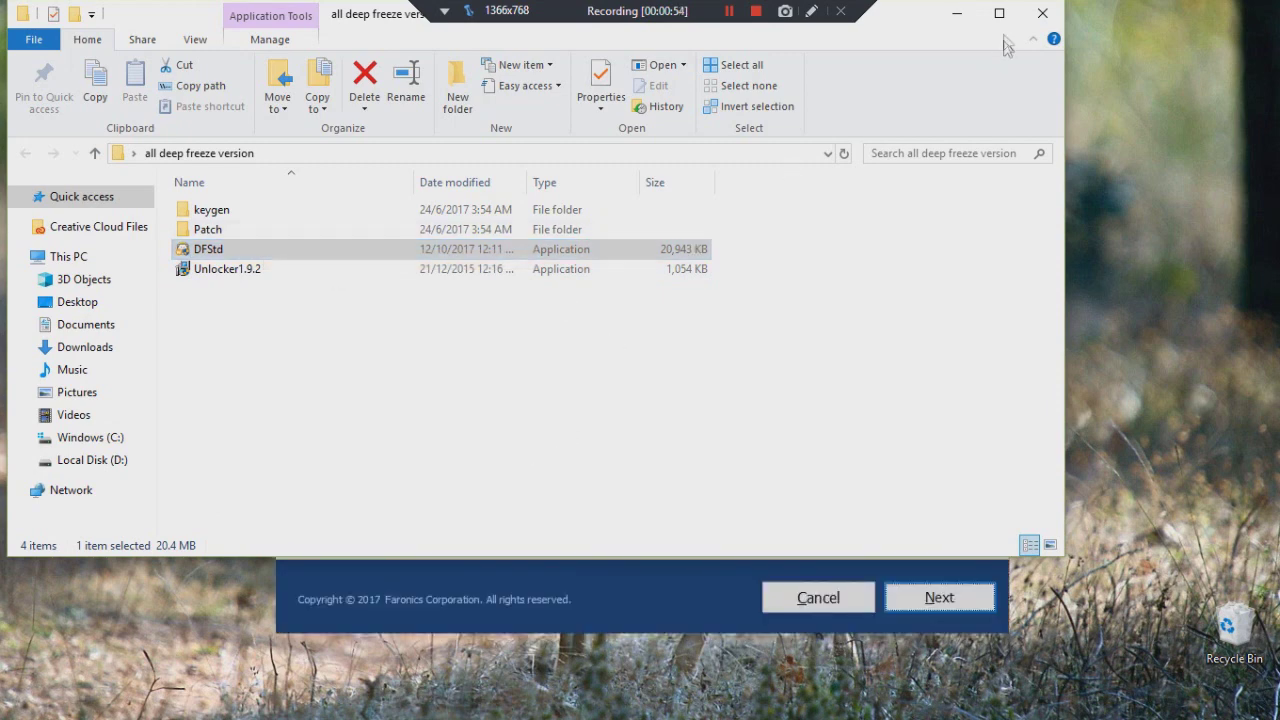
click(957, 15)
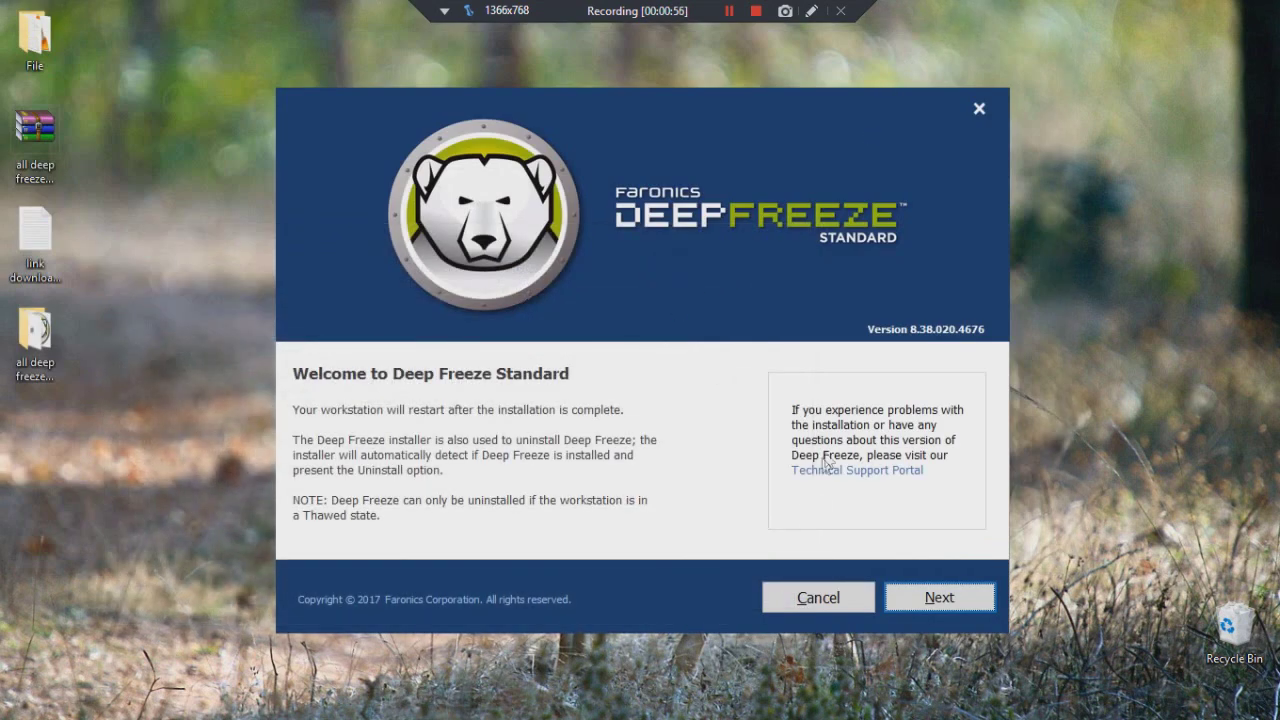
Accept the software license agreement in the Deep Freeze Standard installer and proceed to the license key entry.
click(918, 600)
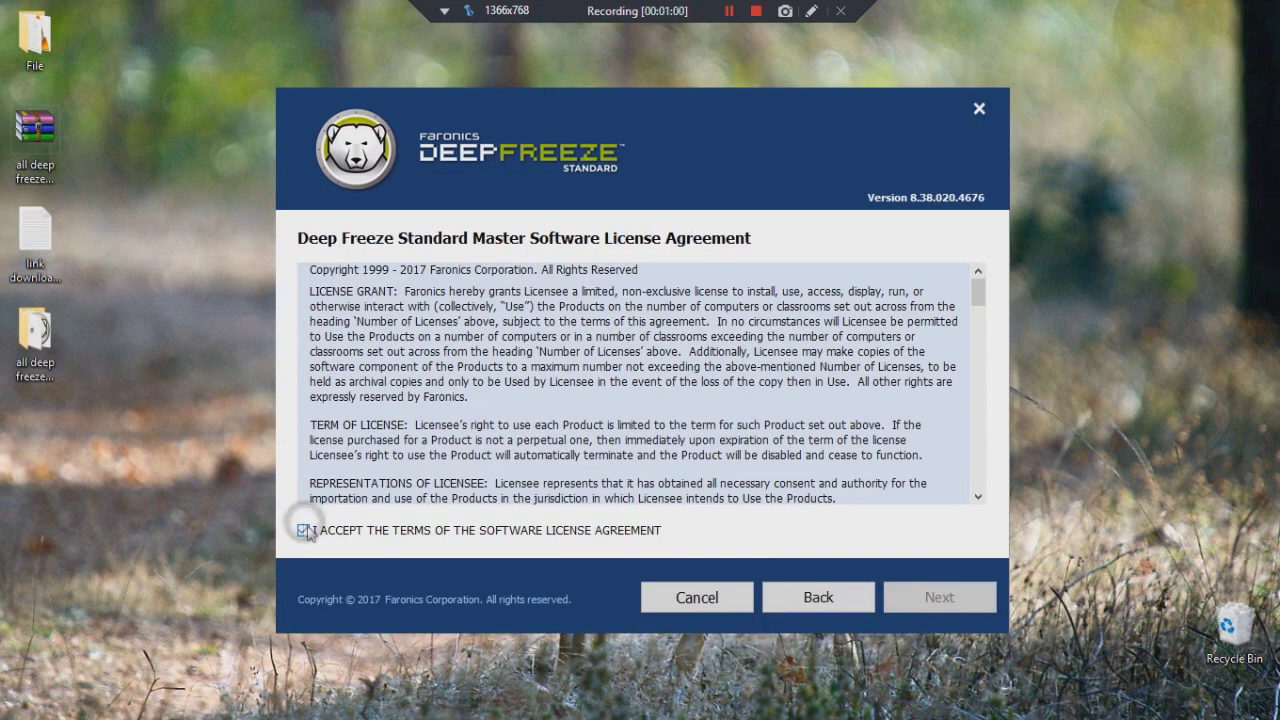
click(305, 529)
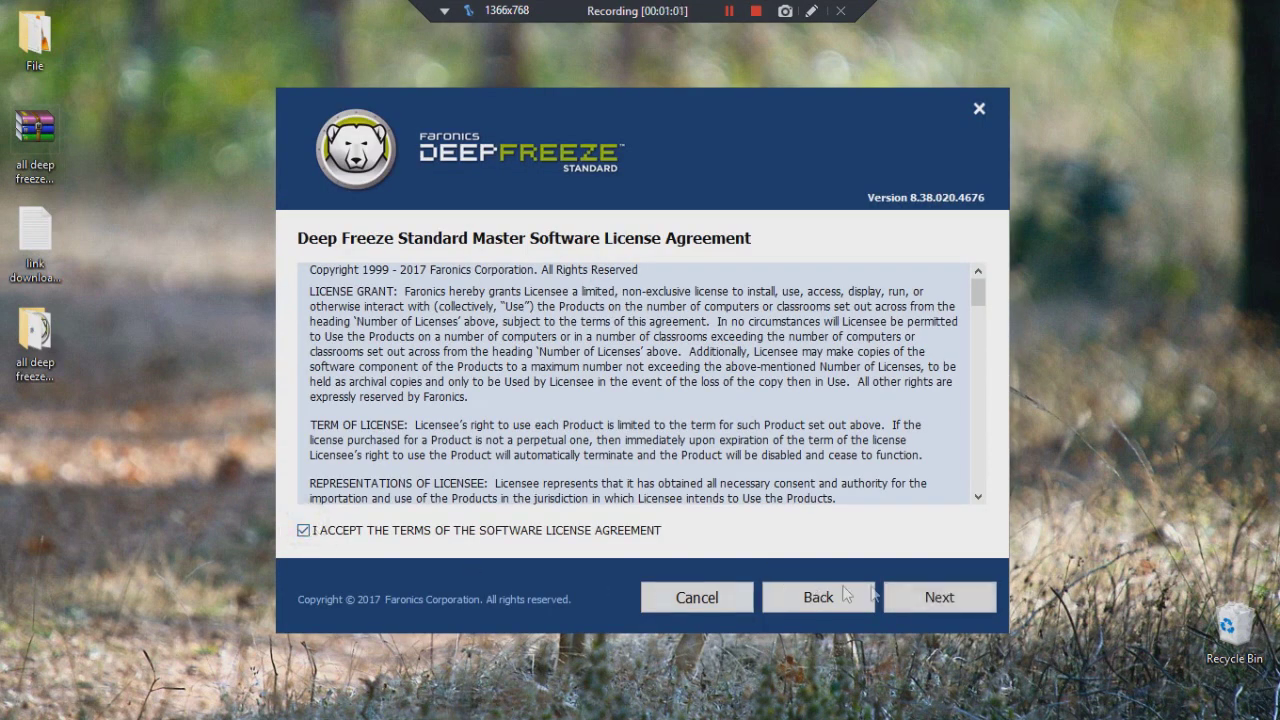
click(927, 603)
click(492, 333)
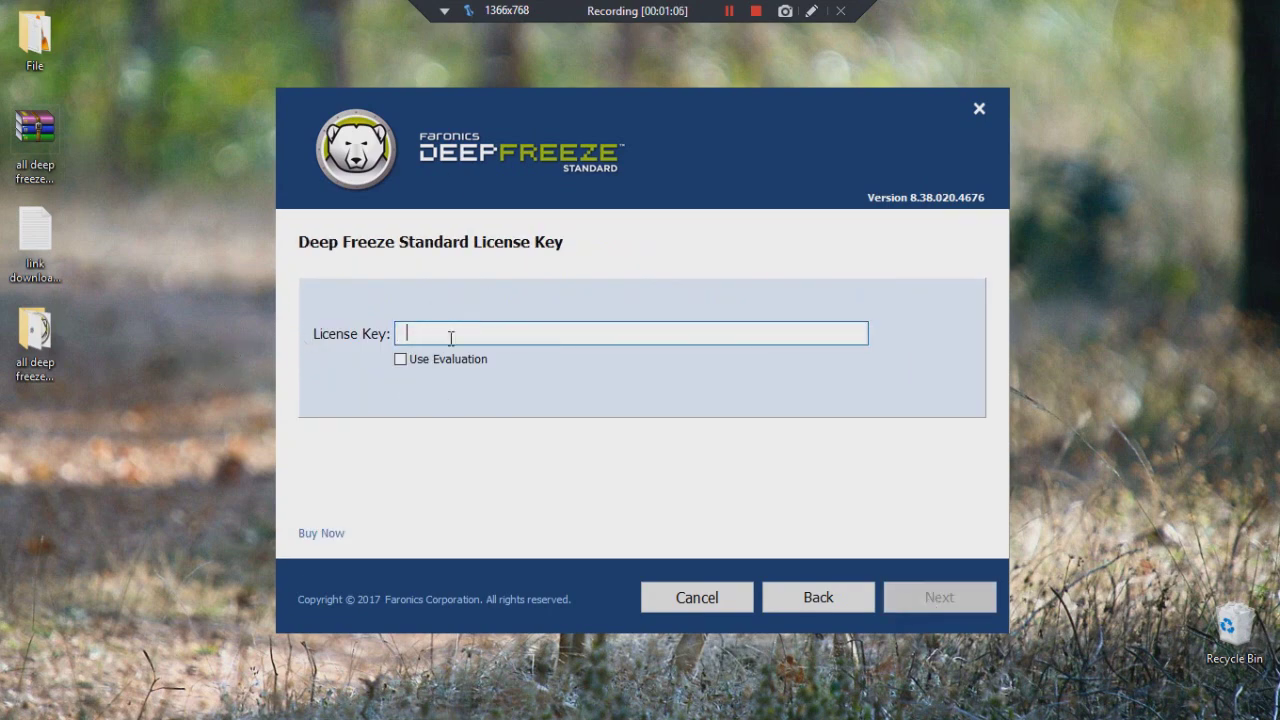
Reopen the extracted folder and run the keygen application inside its keygen subfolder.
double_click(35, 330)
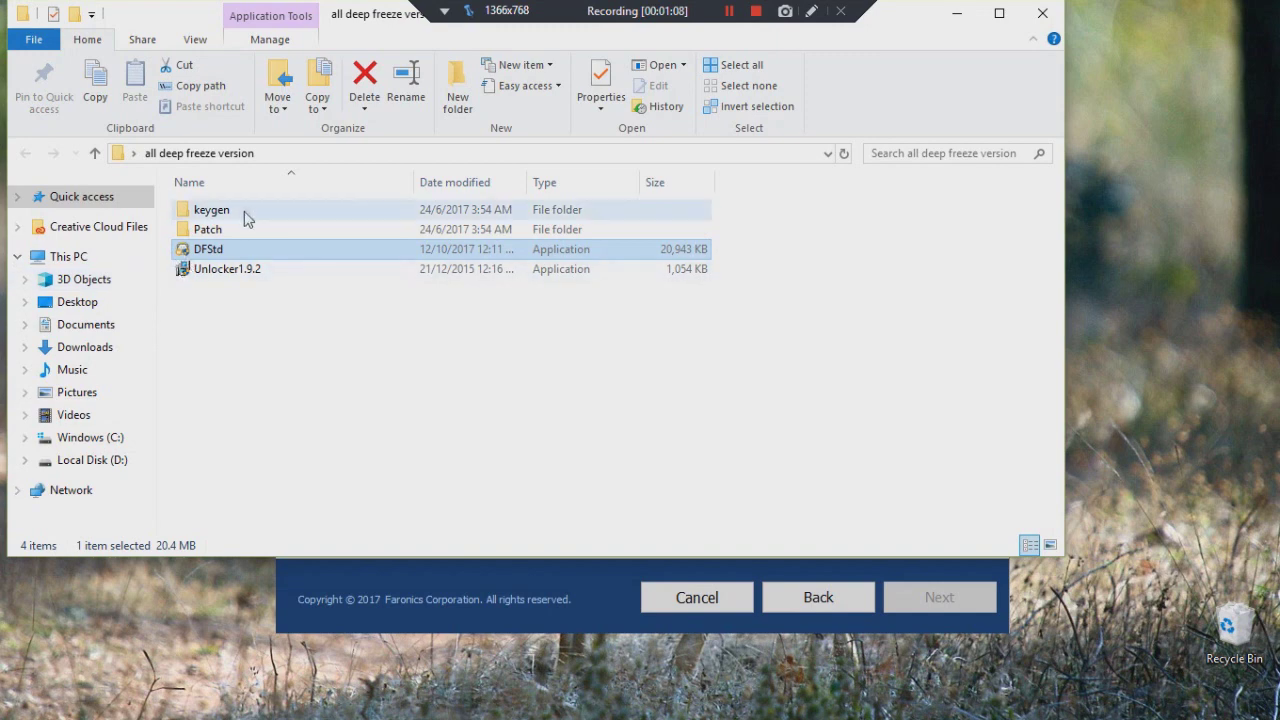
double_click(243, 210)
click(232, 212)
right_click(232, 214)
click(286, 225)
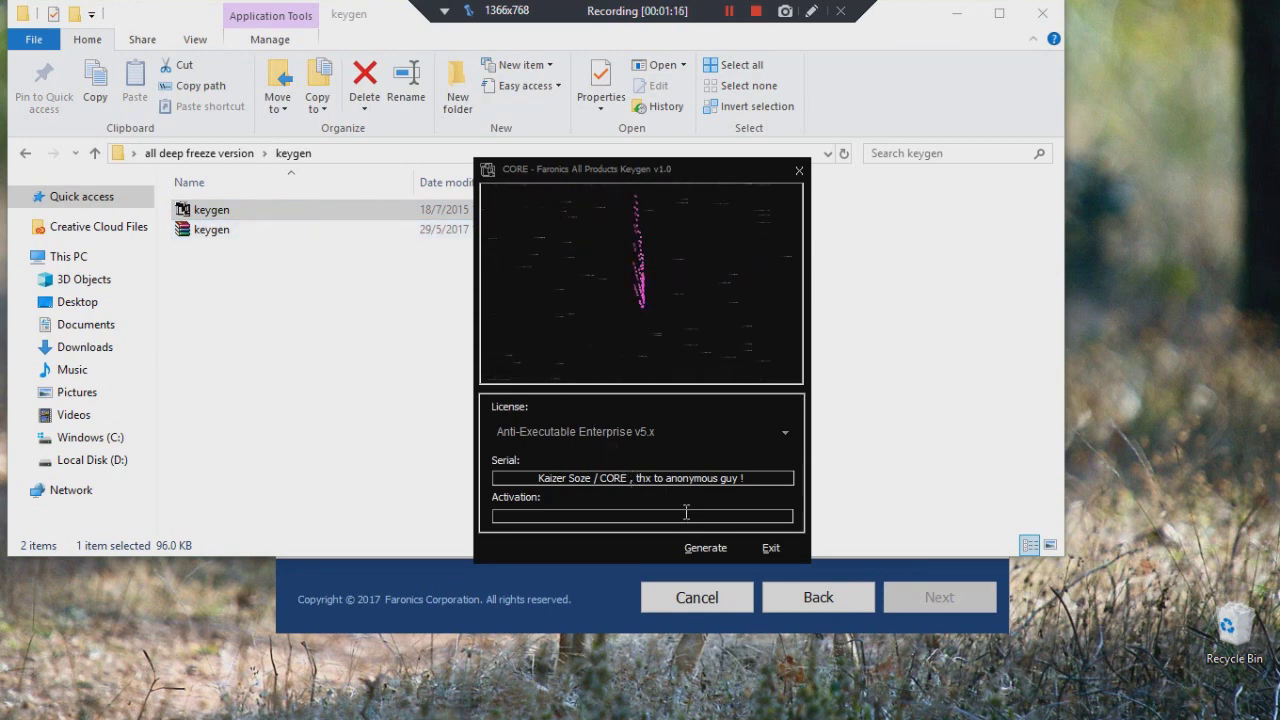
Lower the system volume and generate a serial for the Deep Freeze Standard v8.x license.
key(XF86AudioLowerVolume)
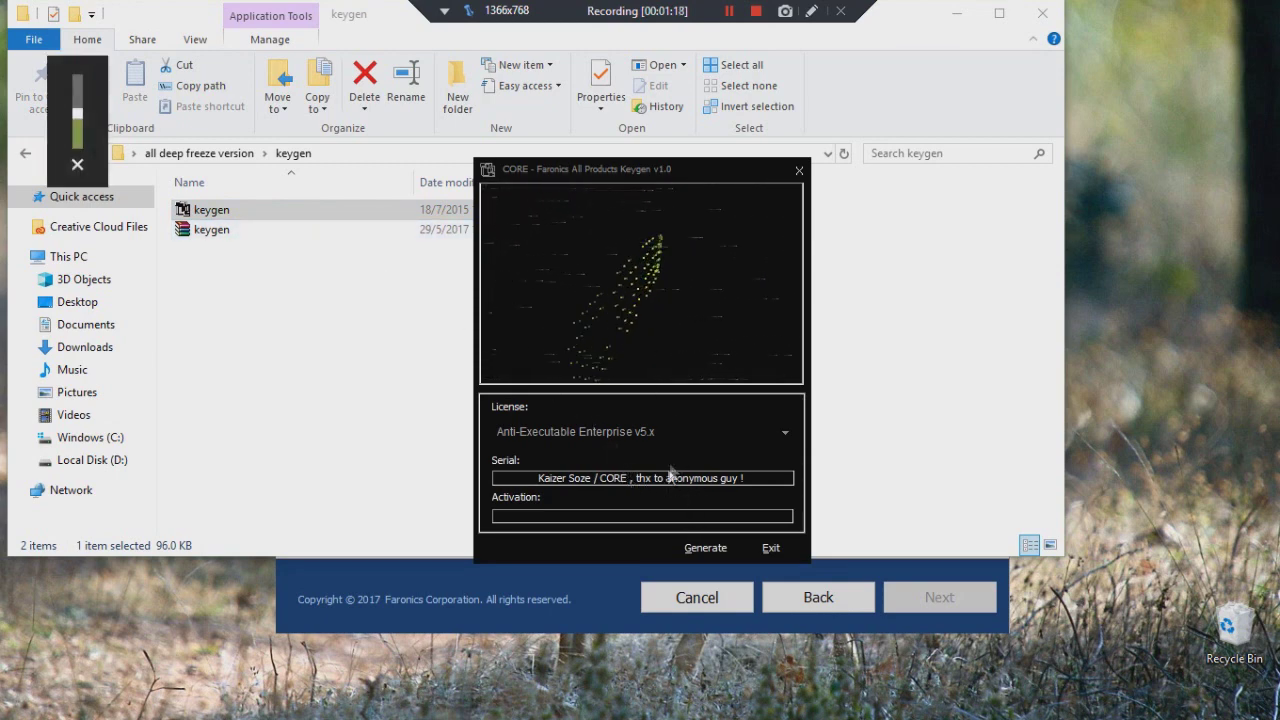
click(715, 436)
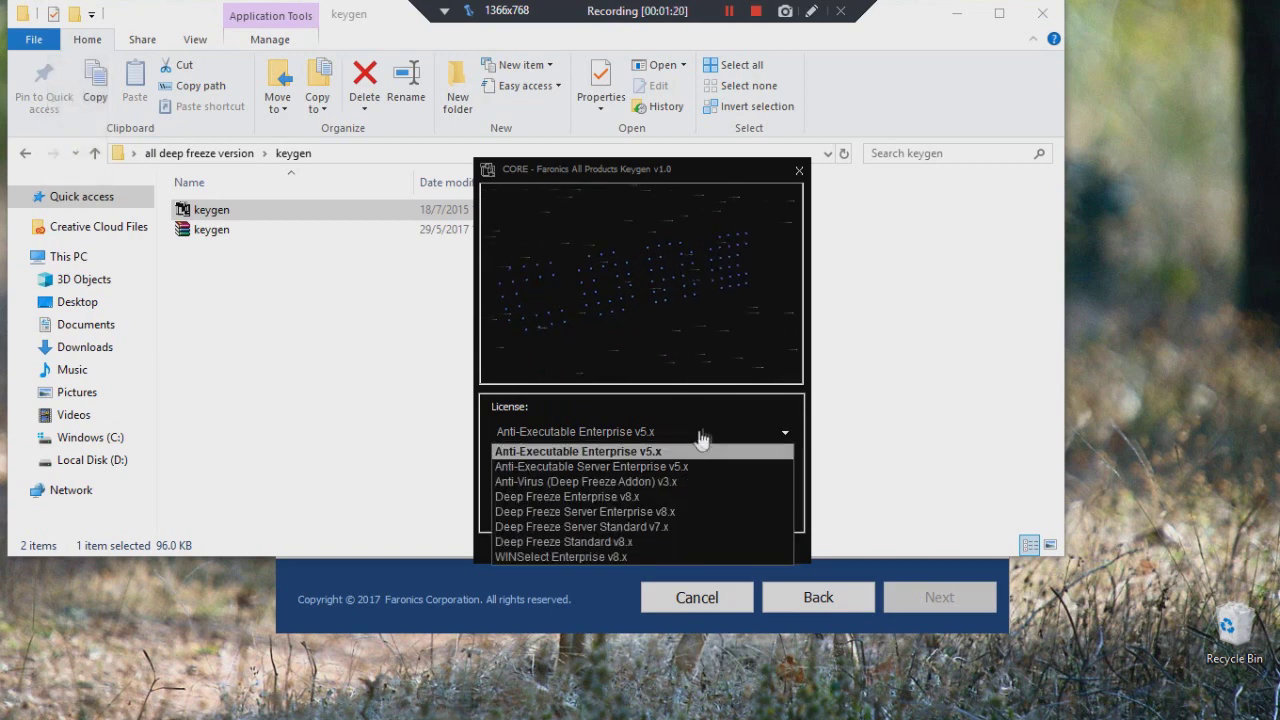
click(648, 542)
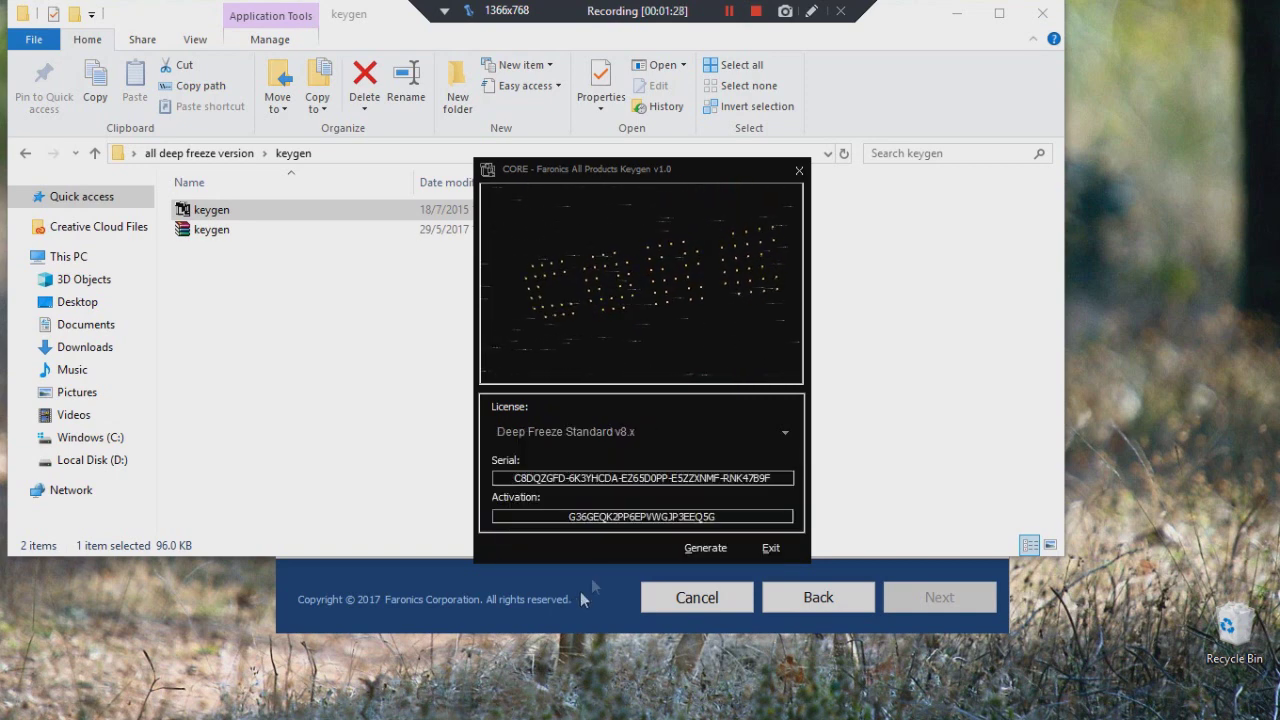
Copy the generated serial into the installer's License Key field and continue to the frozen drives configuration with Use Evaluation off.
drag(716, 517, 630, 517)
drag(782, 478, 418, 476)
key(ctrl+c)
click(465, 547)
click(508, 586)
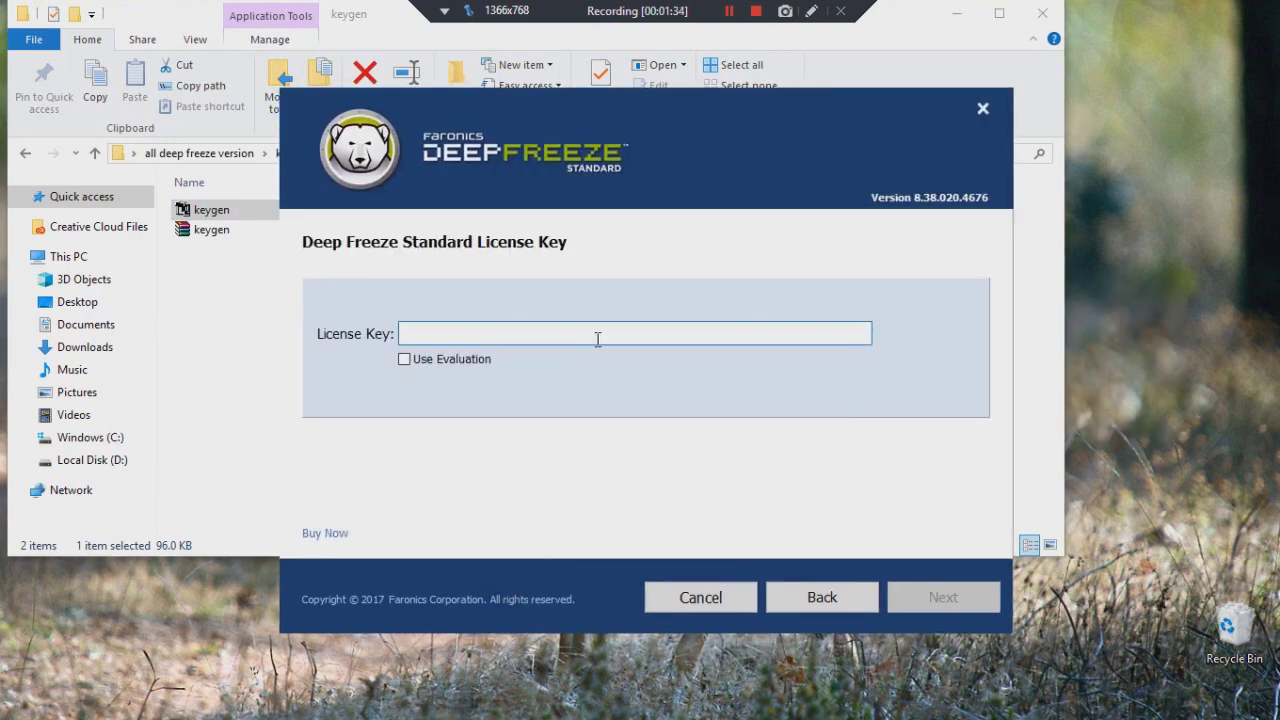
key(ctrl+v)
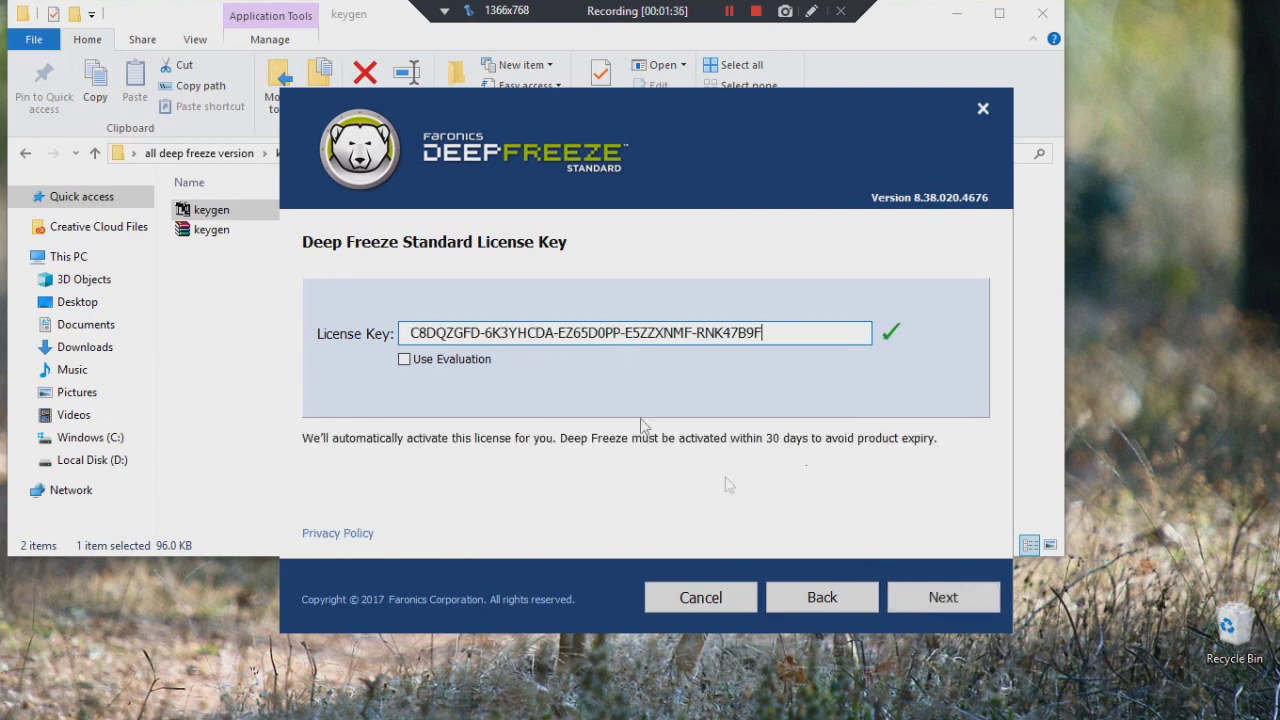
click(441, 361)
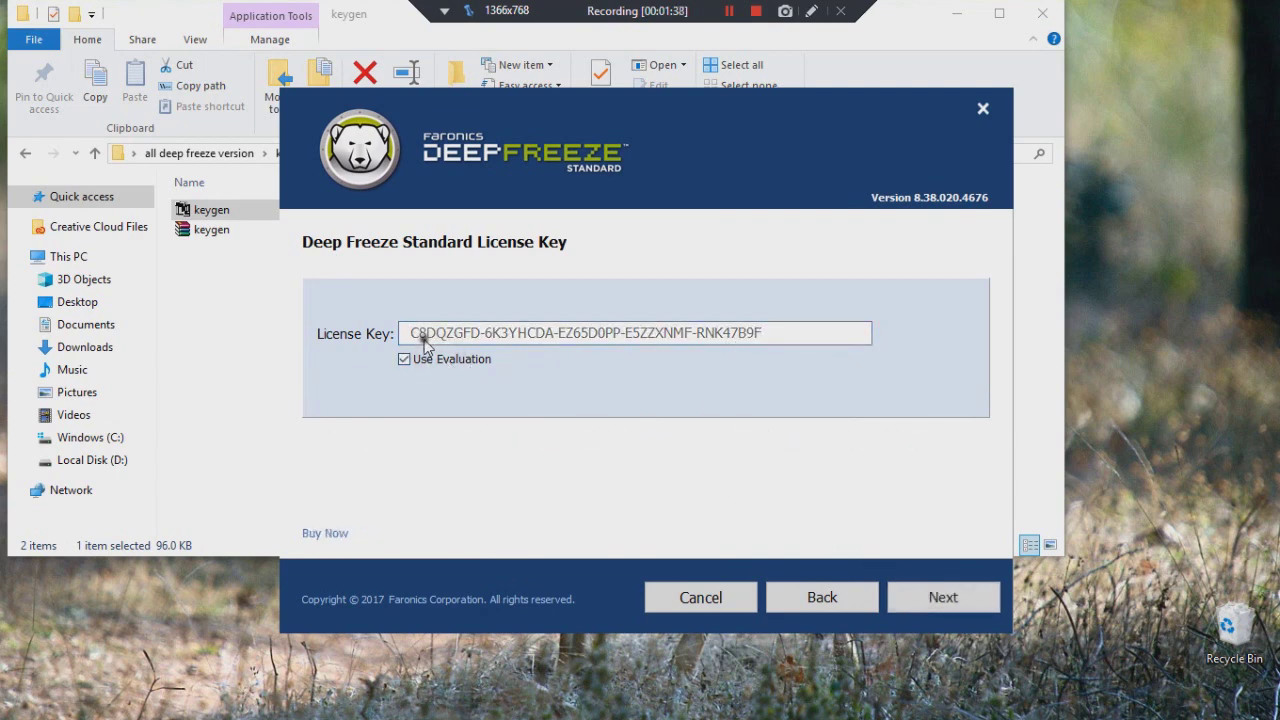
click(428, 358)
click(932, 613)
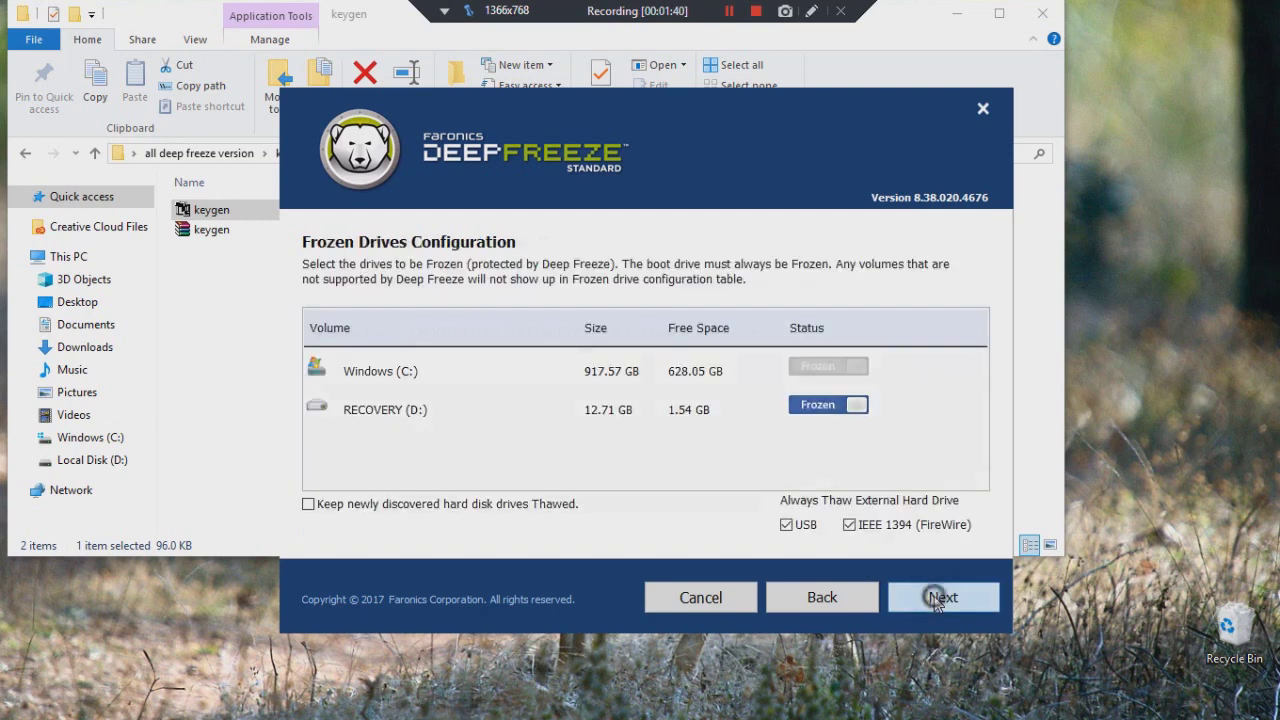
Set the RECOVERY (D:) drive to Thawed and start the installation without creating a ThawSpace.
click(871, 409)
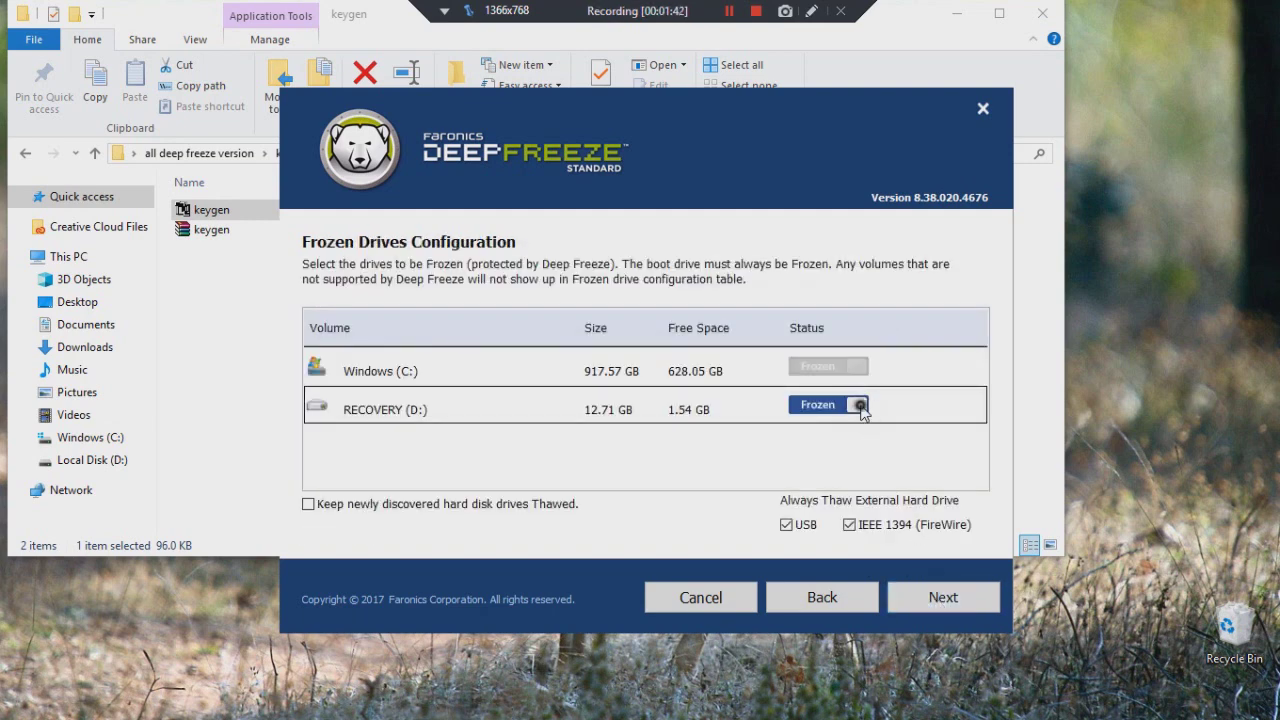
click(860, 406)
click(862, 413)
click(862, 408)
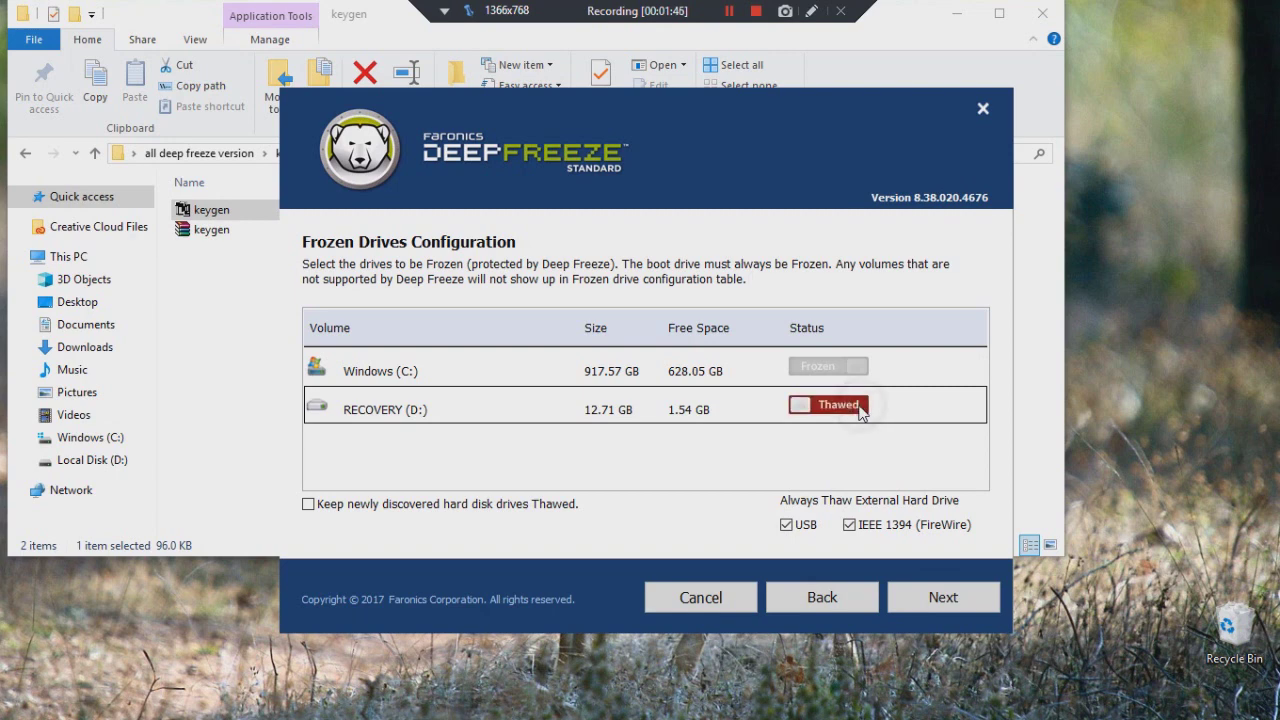
click(919, 598)
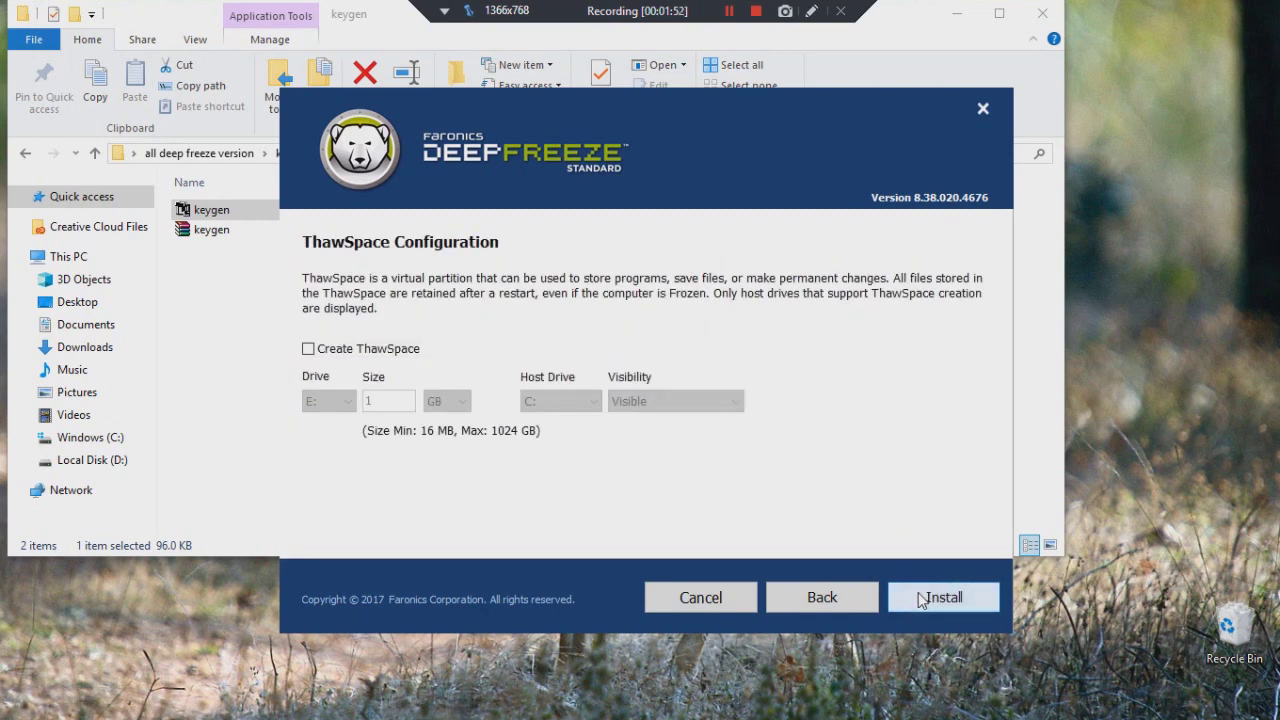
click(921, 597)
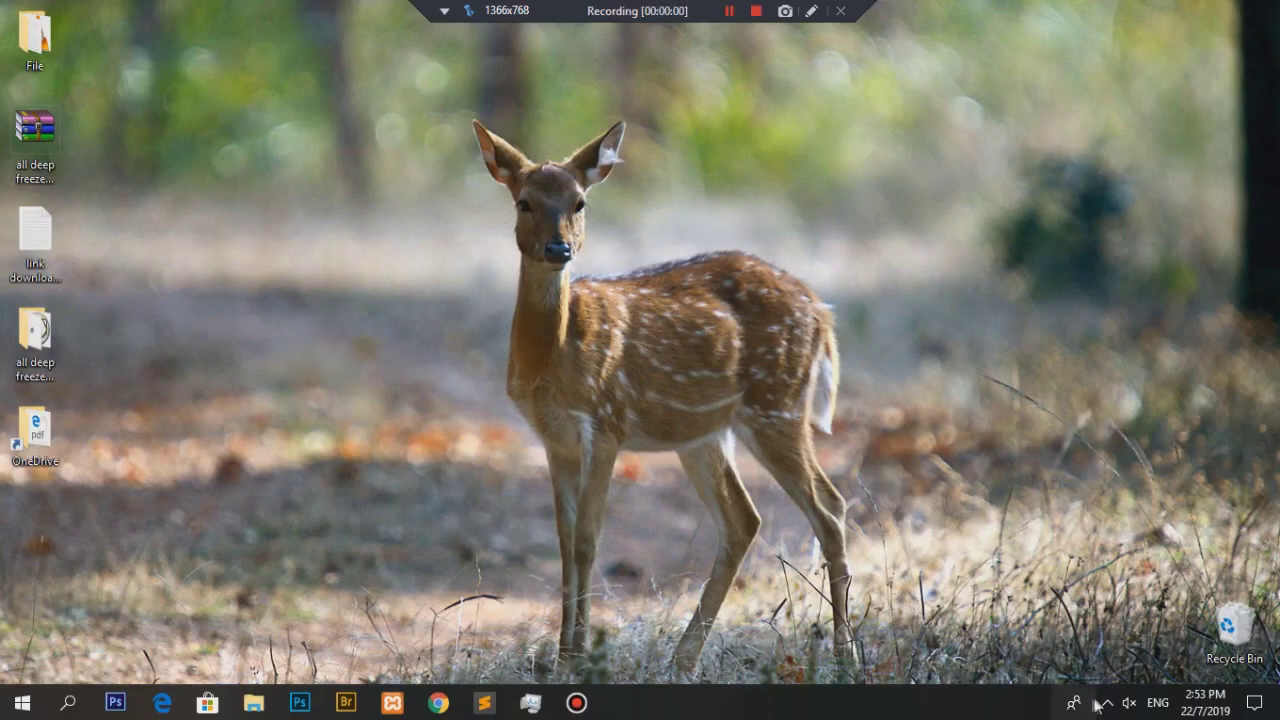
Open the Deep Freeze Standard console with a blank password, check the license activation status and close it.
click(1107, 703)
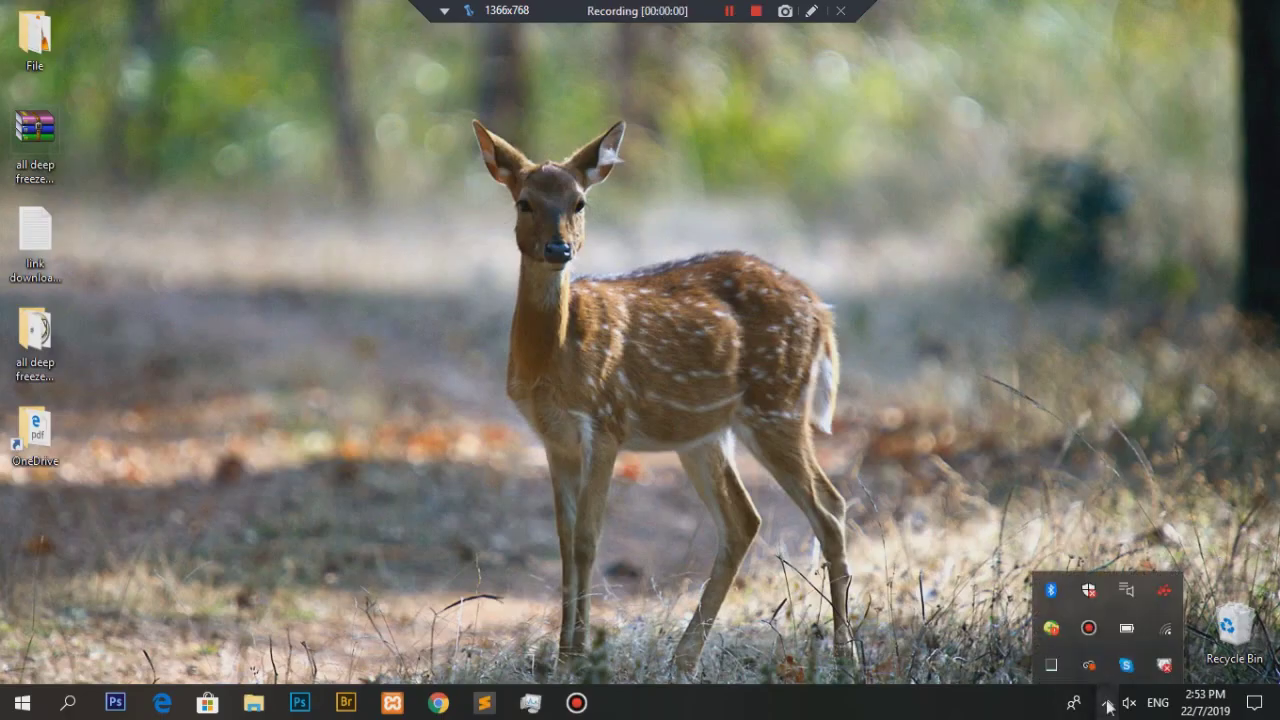
double_click(1166, 666)
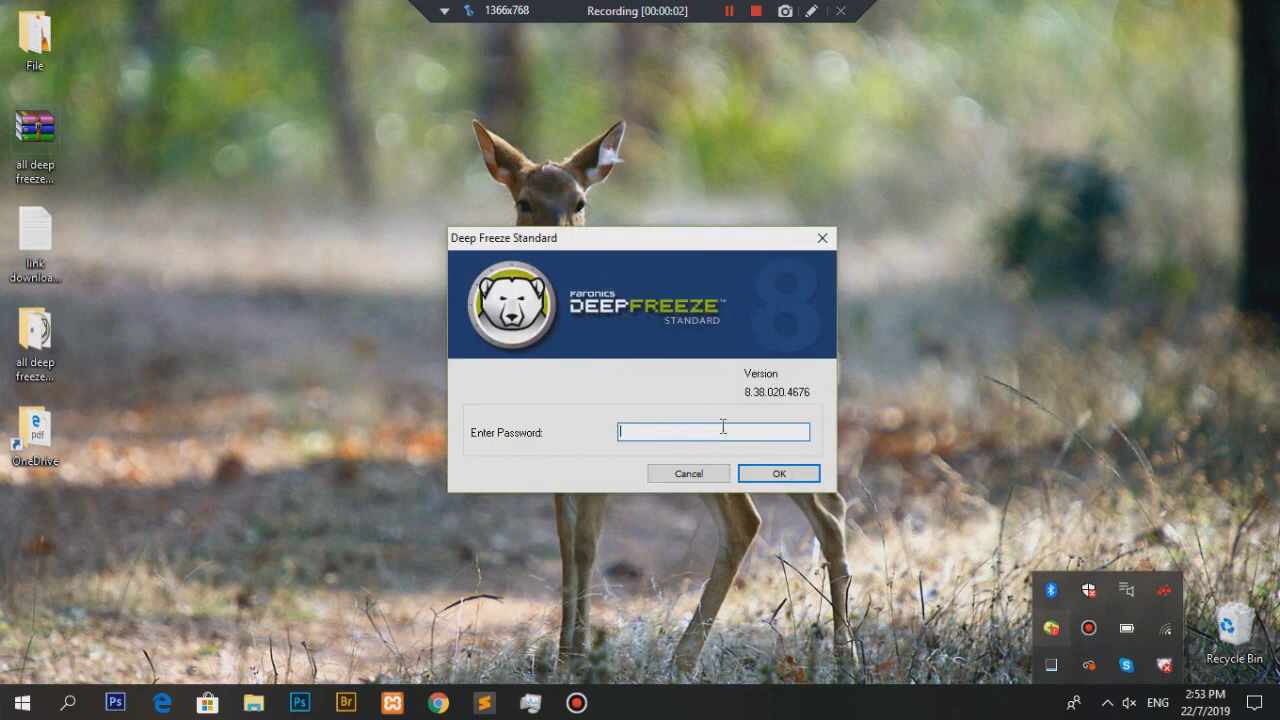
click(783, 477)
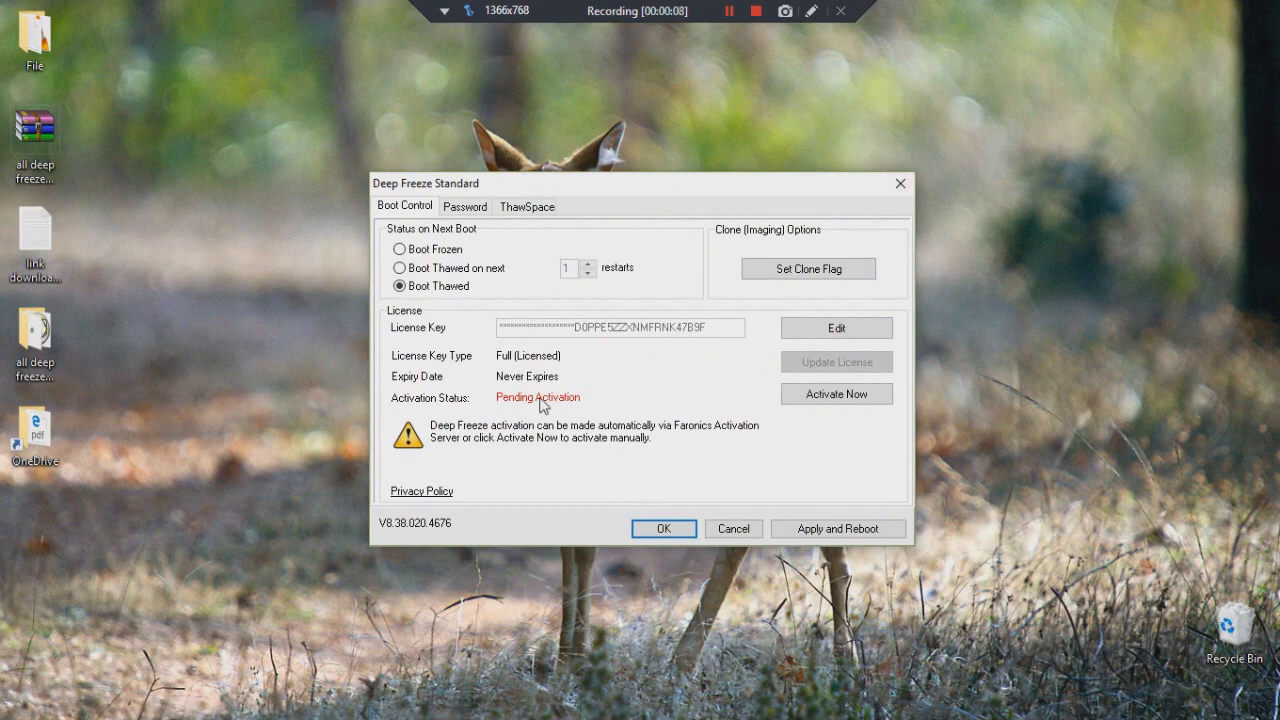
click(899, 186)
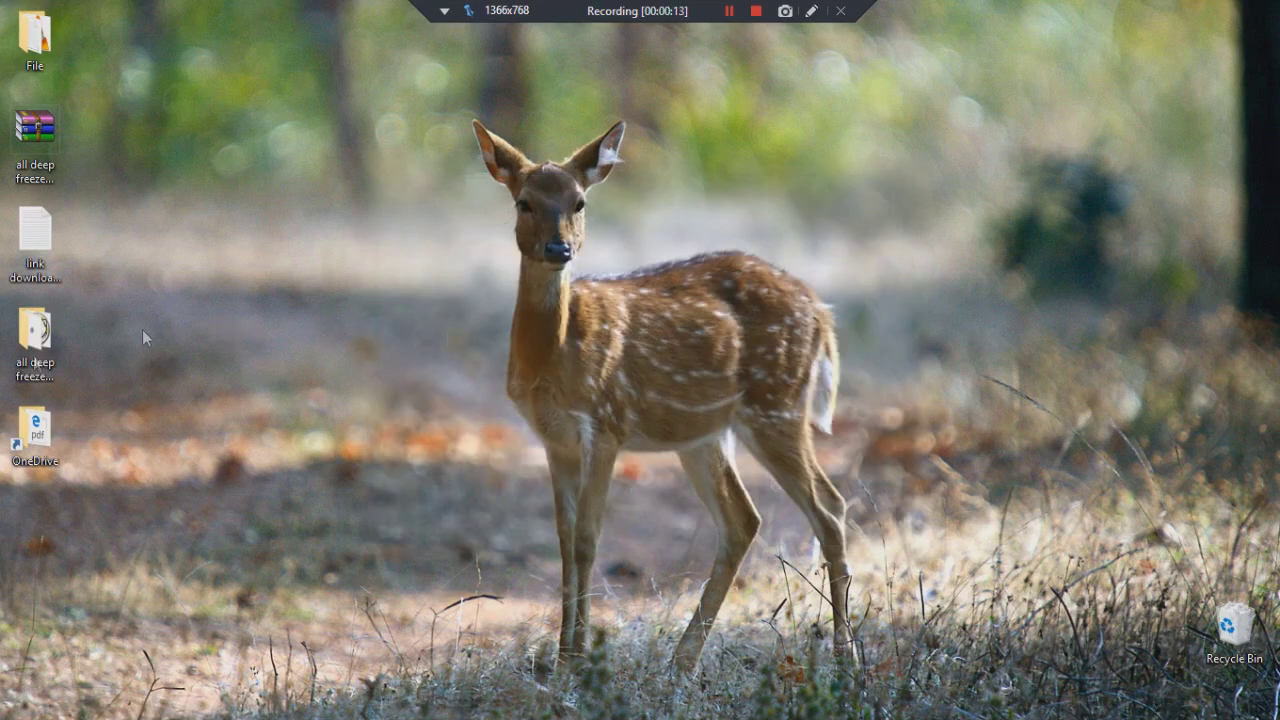
Reopen the extracted all deep freeze version folder and run Unlocker1.9.2 as administrator.
click(44, 355)
double_click(44, 355)
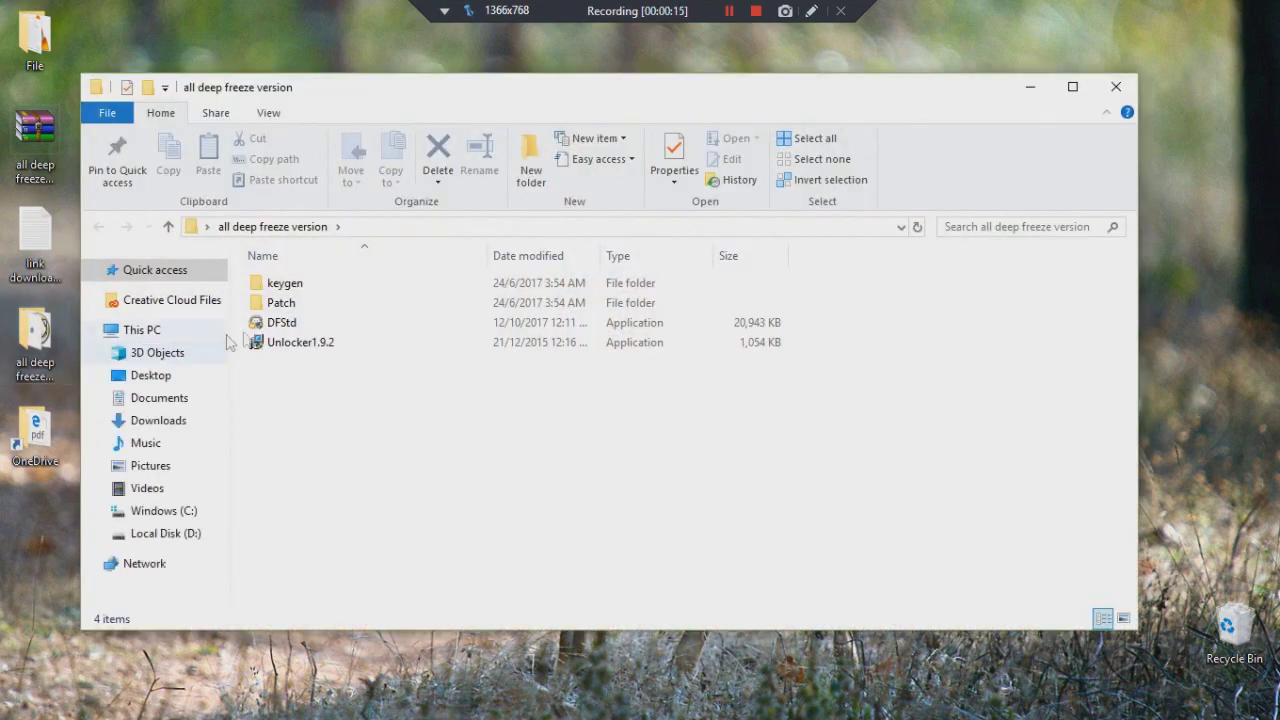
click(283, 349)
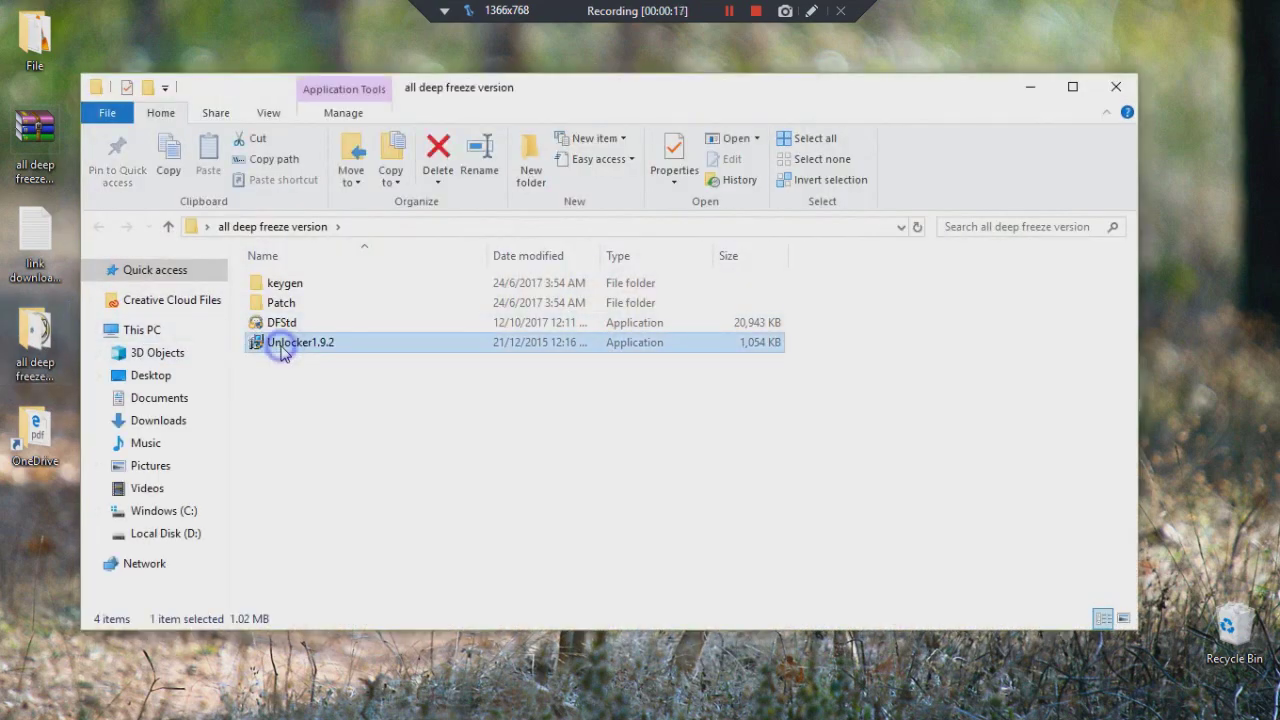
right_click(281, 350)
click(362, 262)
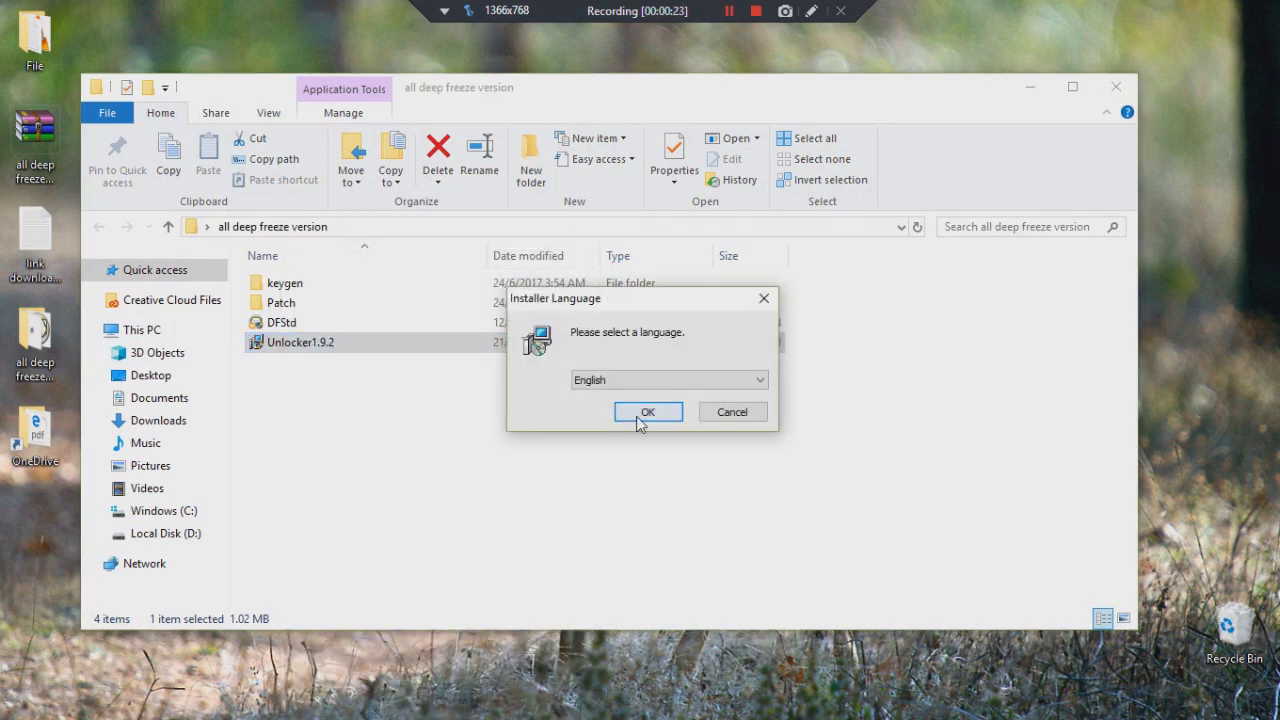
Install Unlocker 1.9.2 in English to C:\Program Files\Unlocker, accepting the license agreement.
click(640, 414)
click(714, 520)
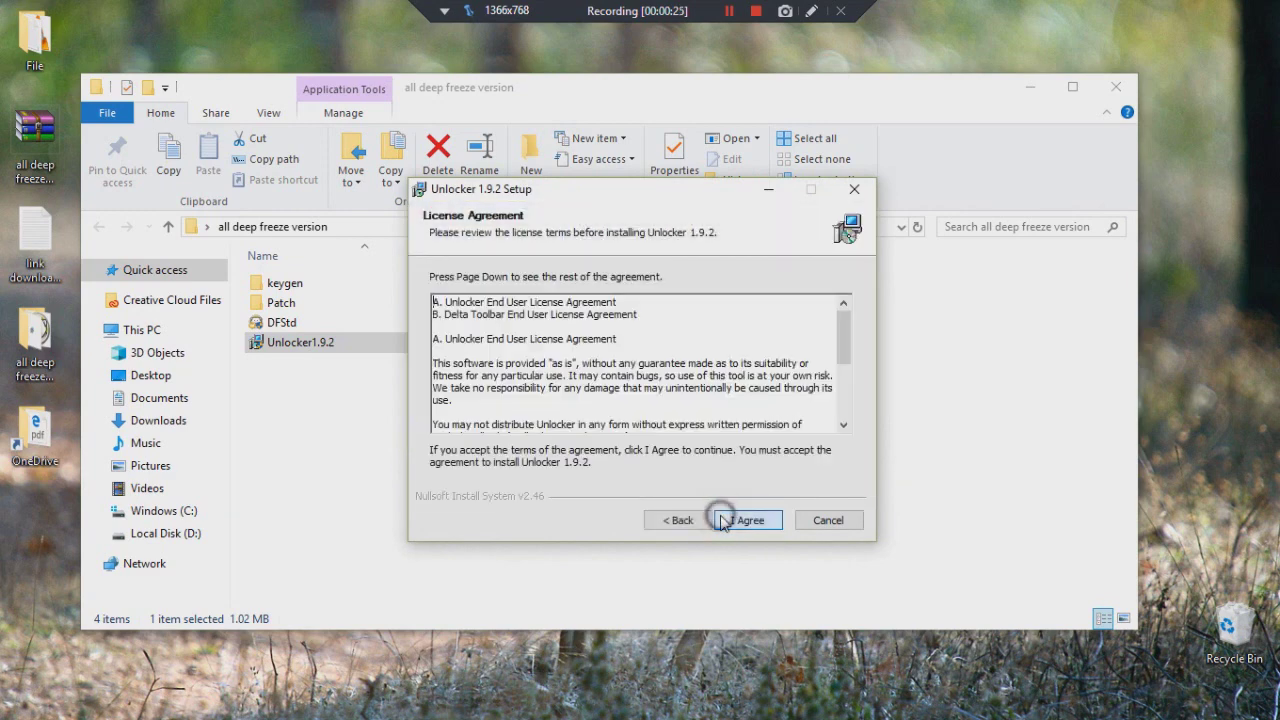
click(728, 520)
click(726, 521)
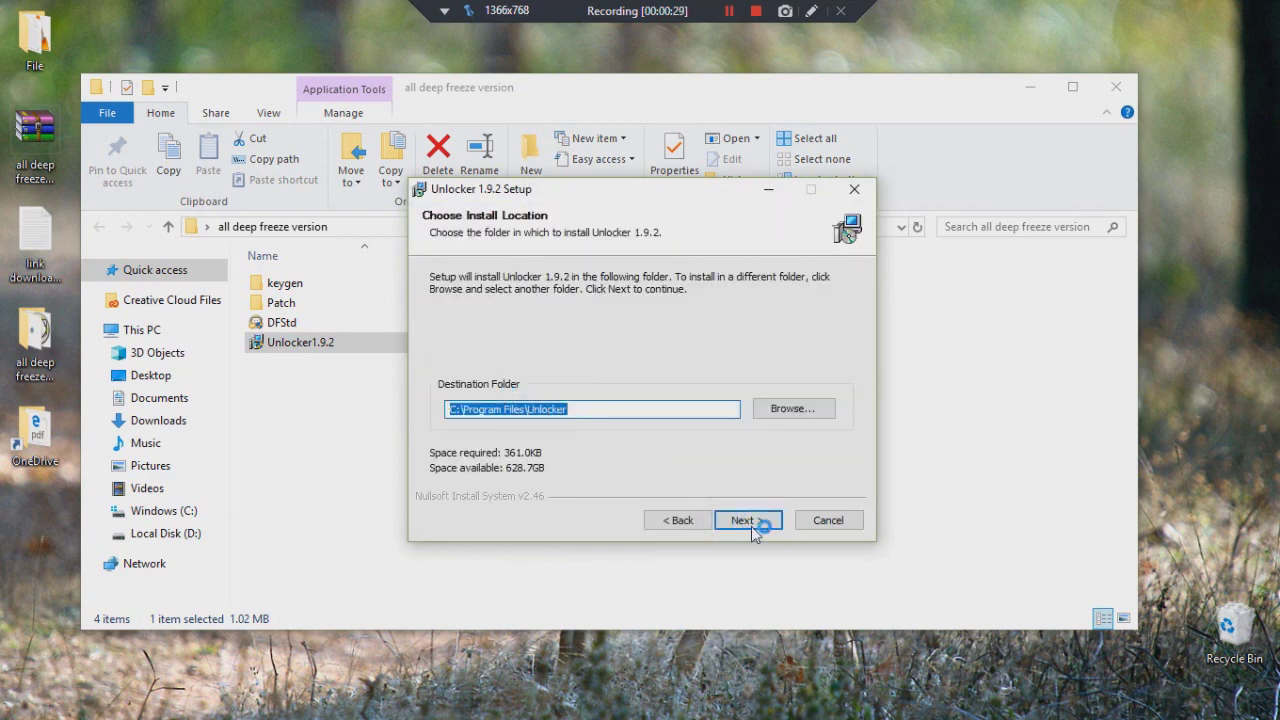
click(752, 522)
click(752, 520)
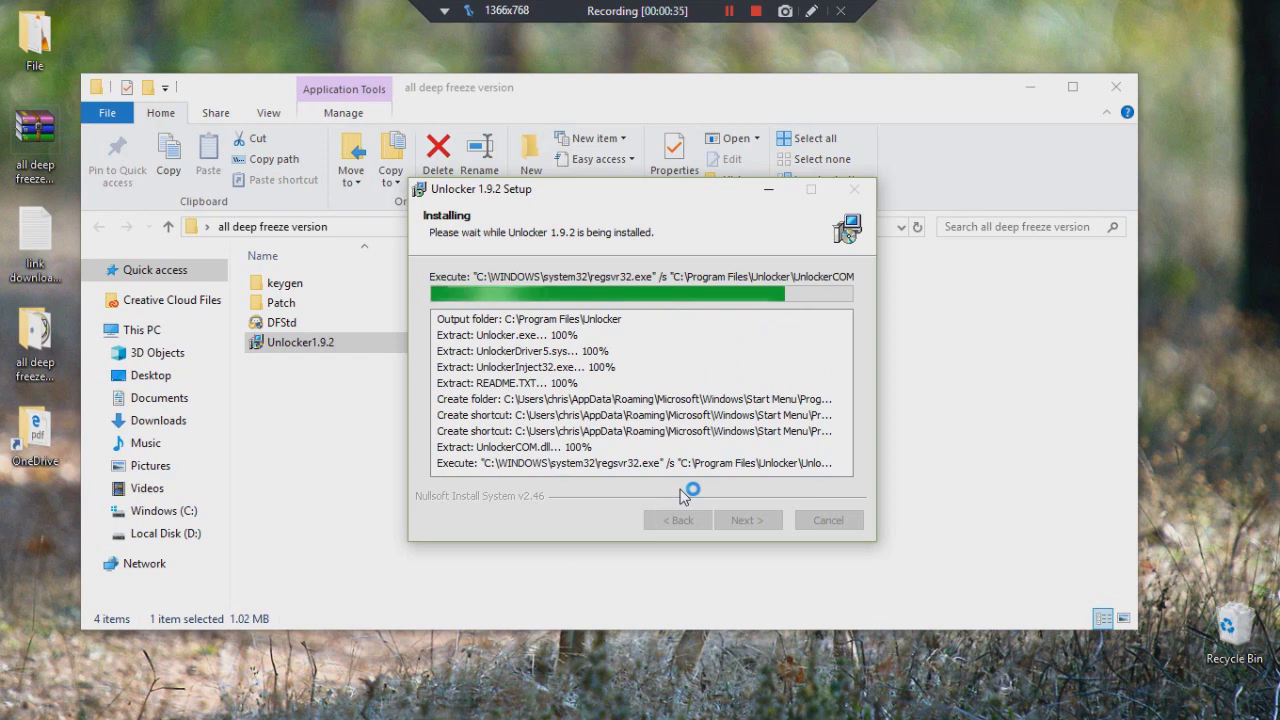
click(741, 520)
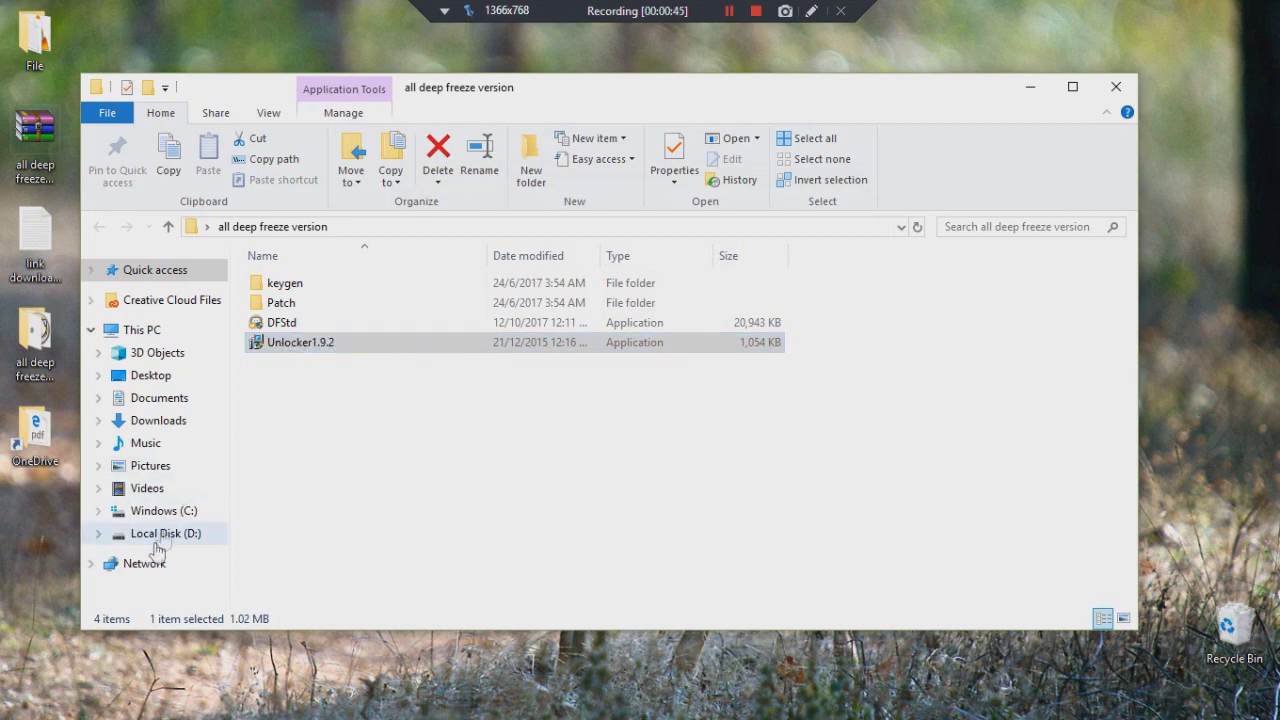
Browse to the Windows (C:) drive and open the Persi0.sys file in Unlocker.
click(181, 513)
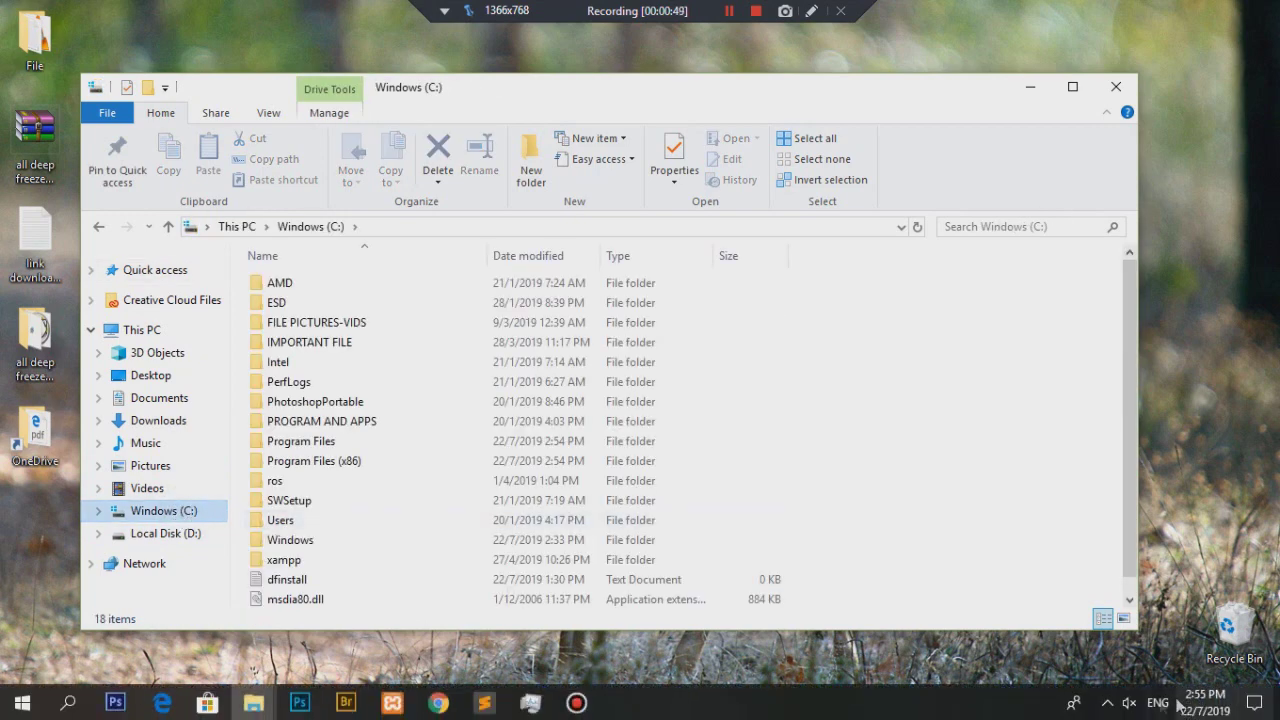
click(1107, 703)
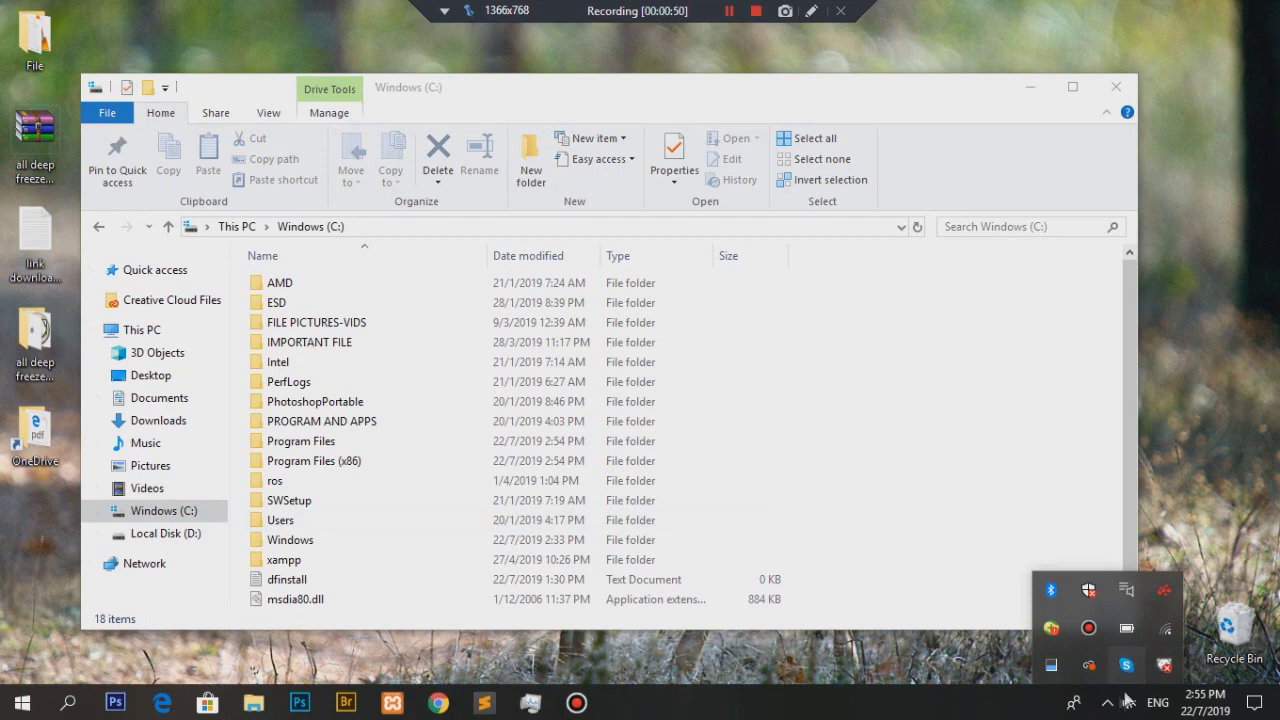
click(1107, 703)
scroll(290, 545, down, 1)
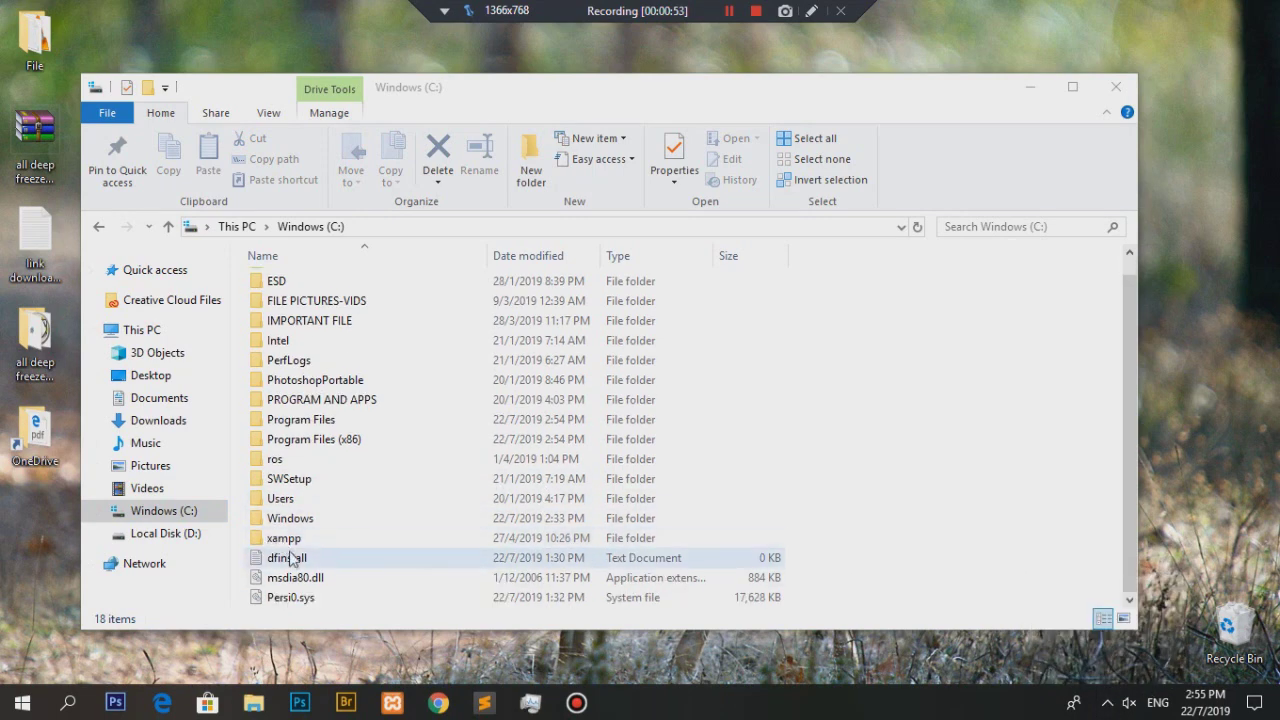
click(301, 598)
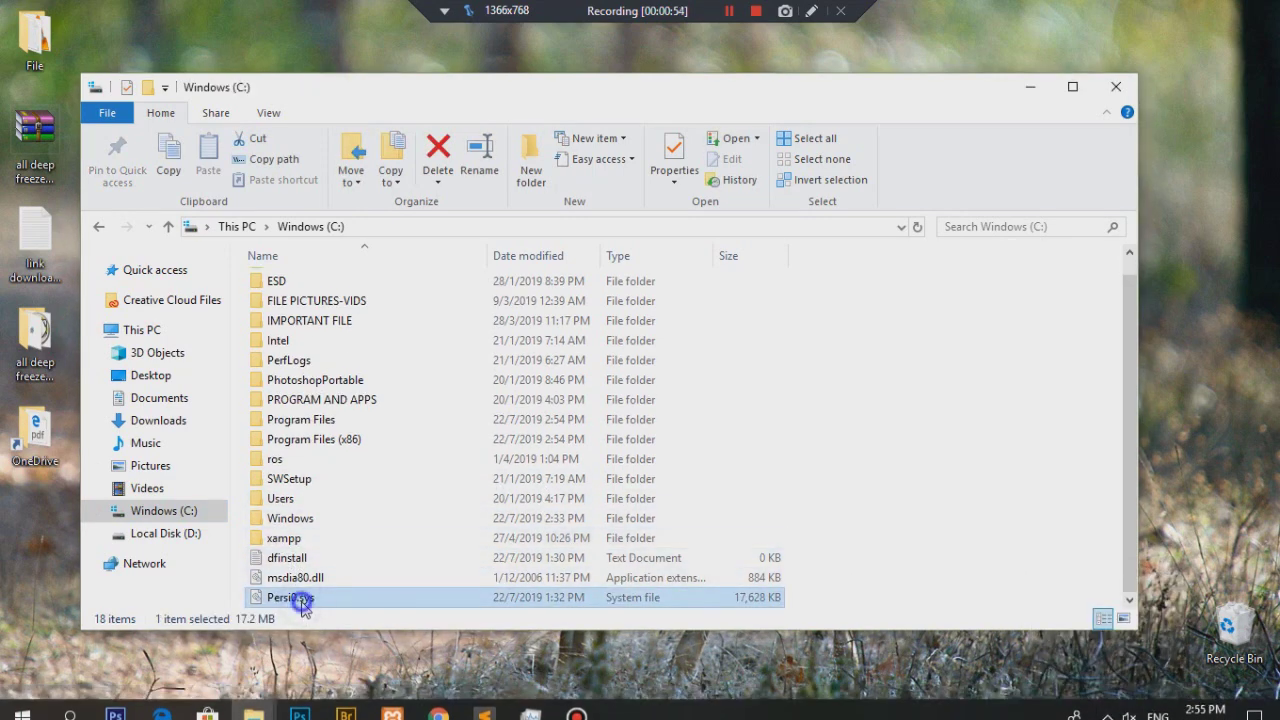
right_click(300, 596)
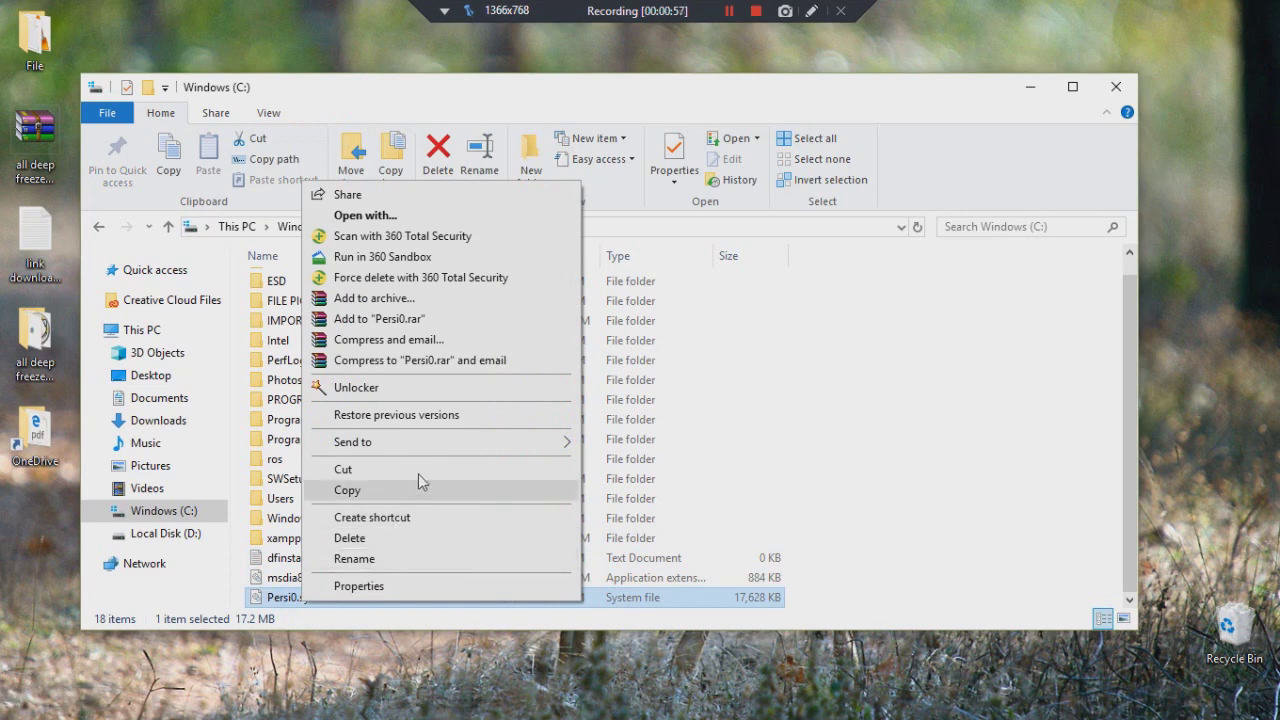
click(376, 390)
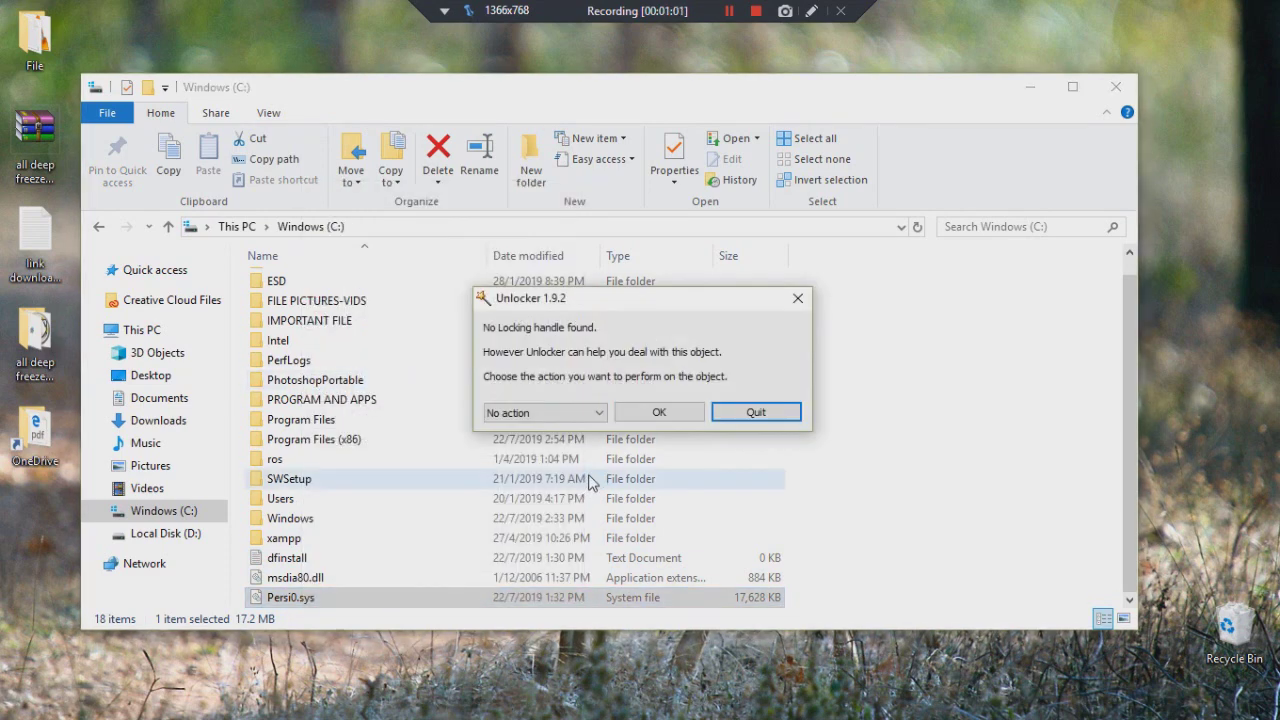
Set Unlocker to move Persi0.sys to the Desktop and schedule the move for the next reboot.
click(576, 414)
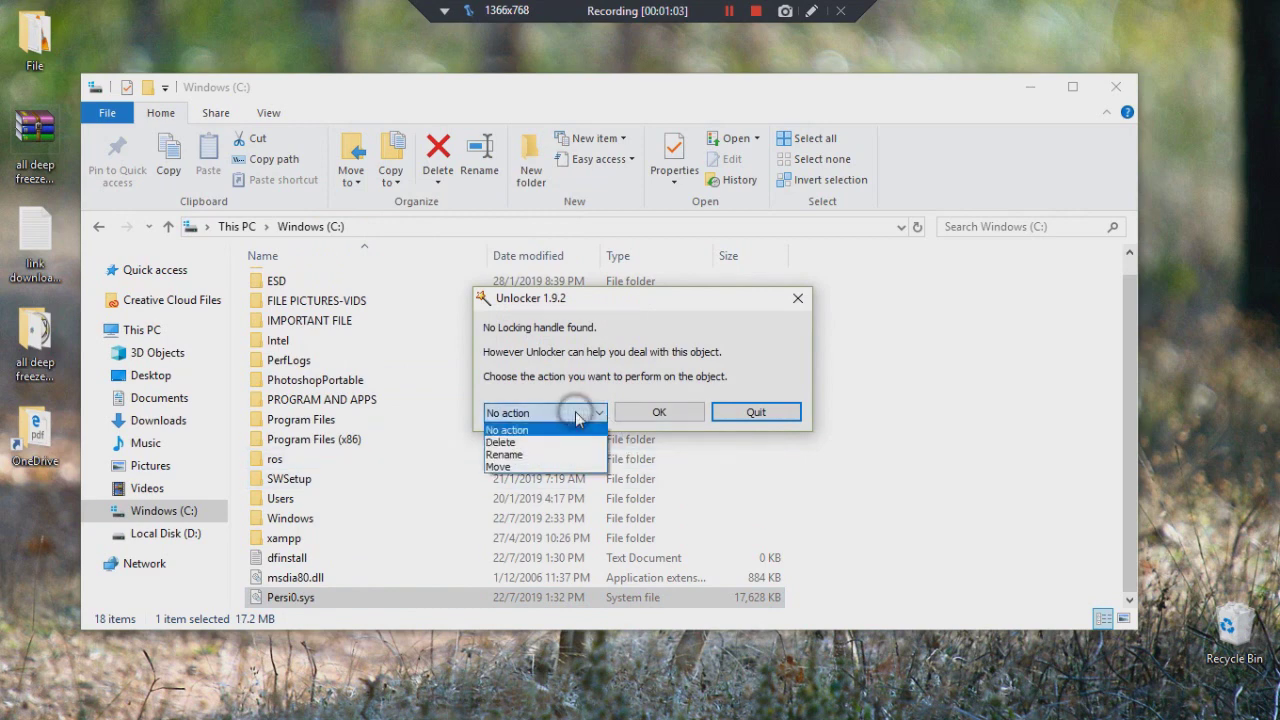
click(518, 467)
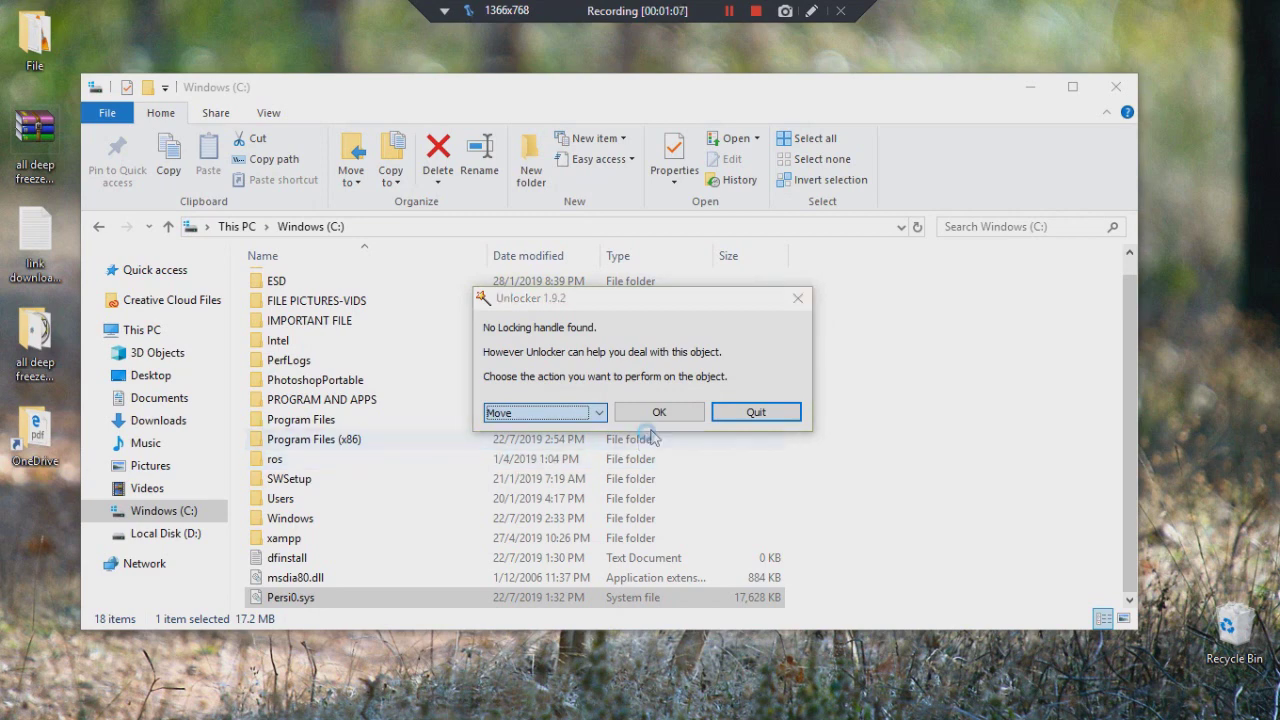
click(652, 413)
click(545, 299)
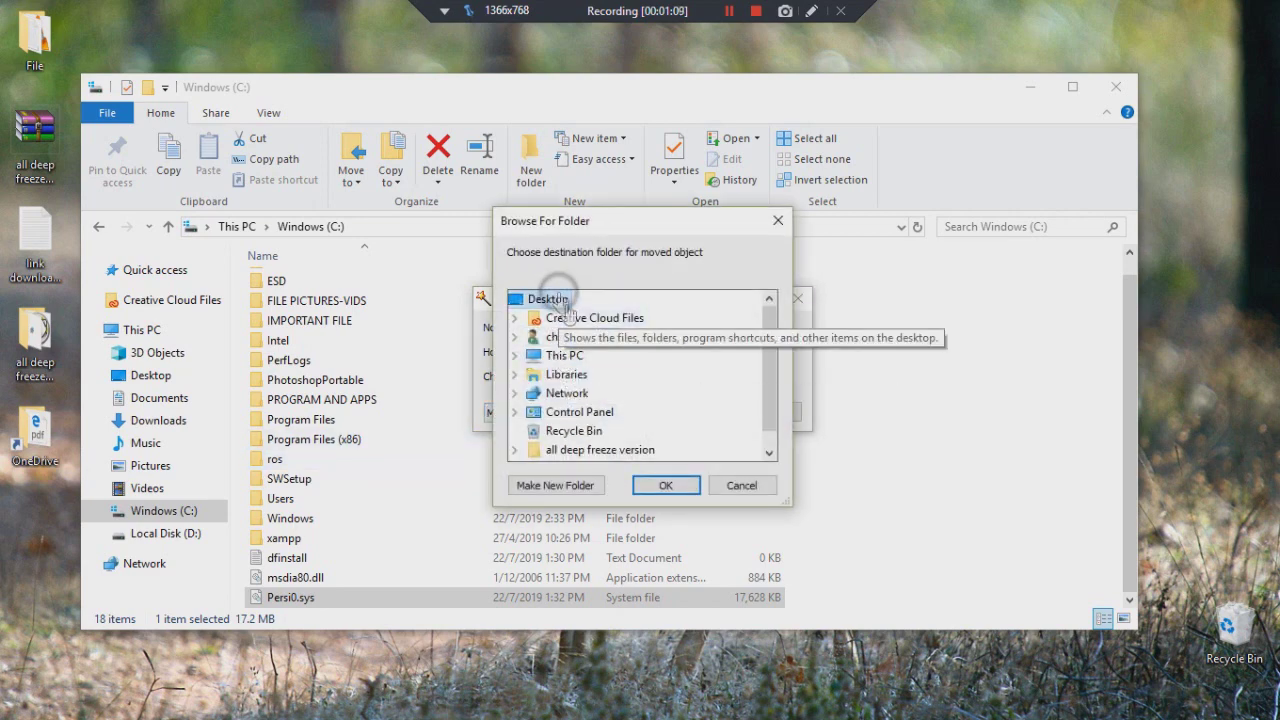
click(666, 488)
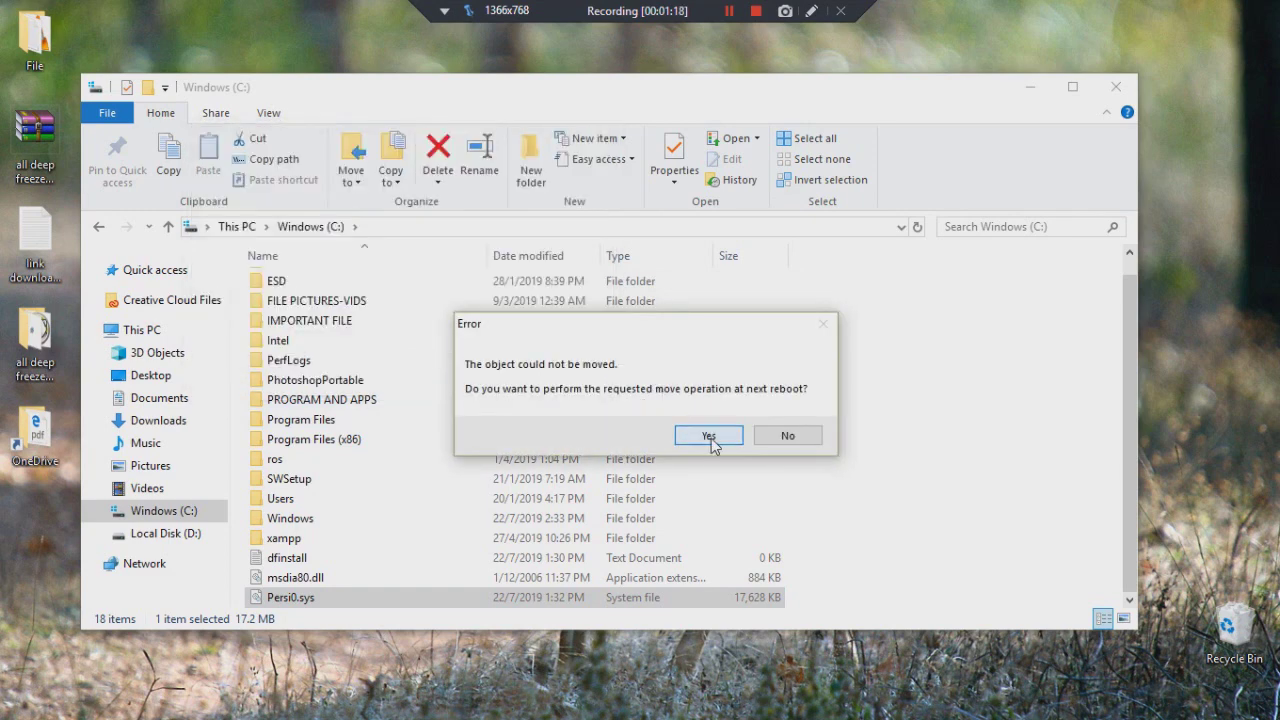
click(711, 441)
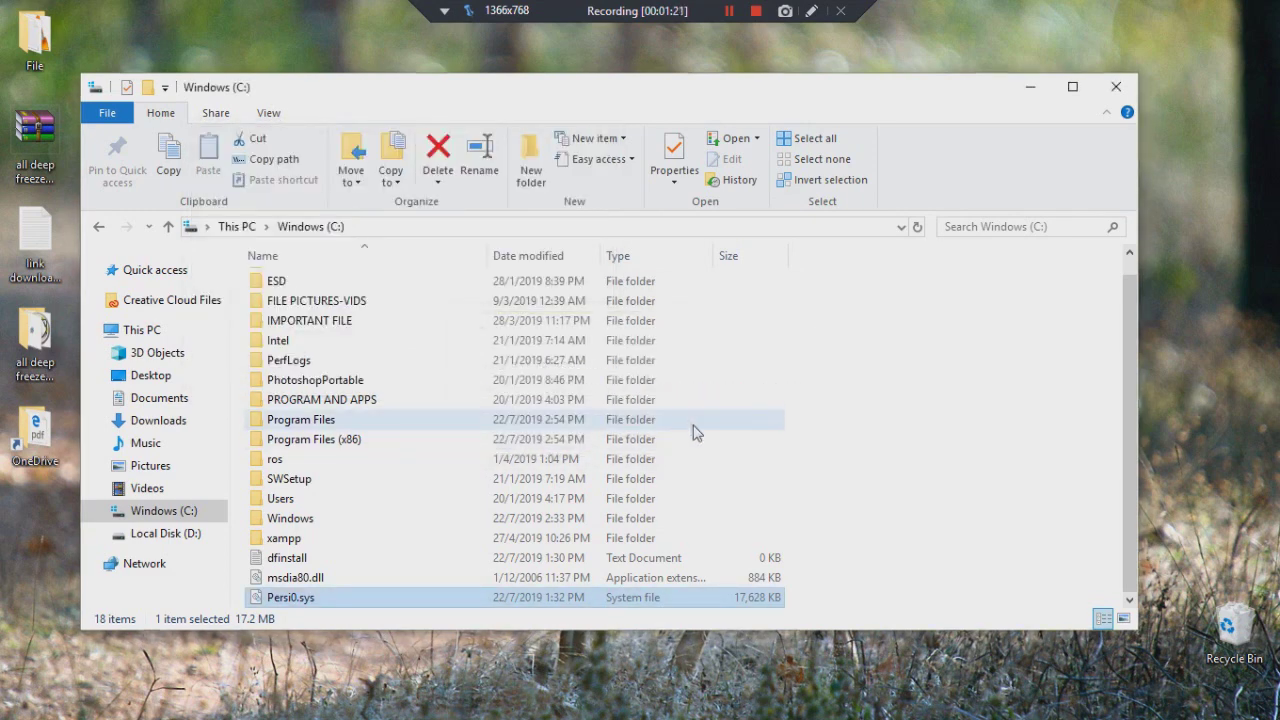
Close the Windows (C:) folder window and restart the computer.
click(1112, 88)
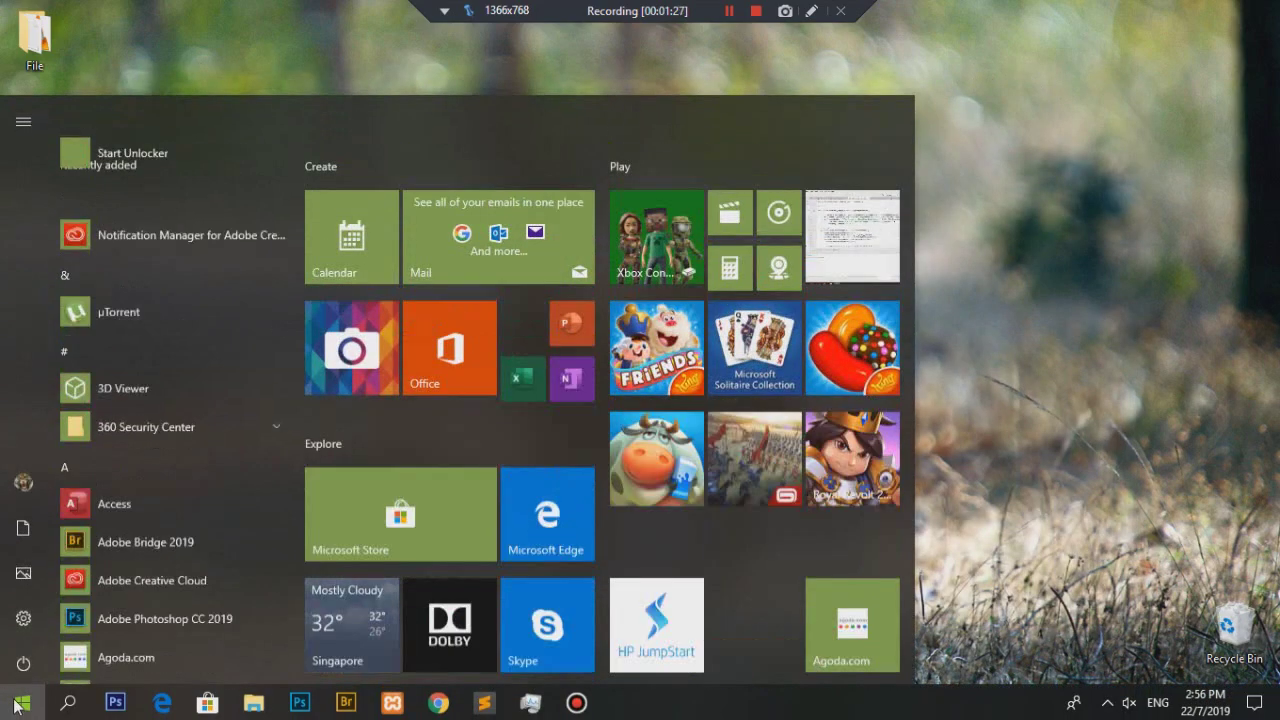
click(22, 703)
click(30, 667)
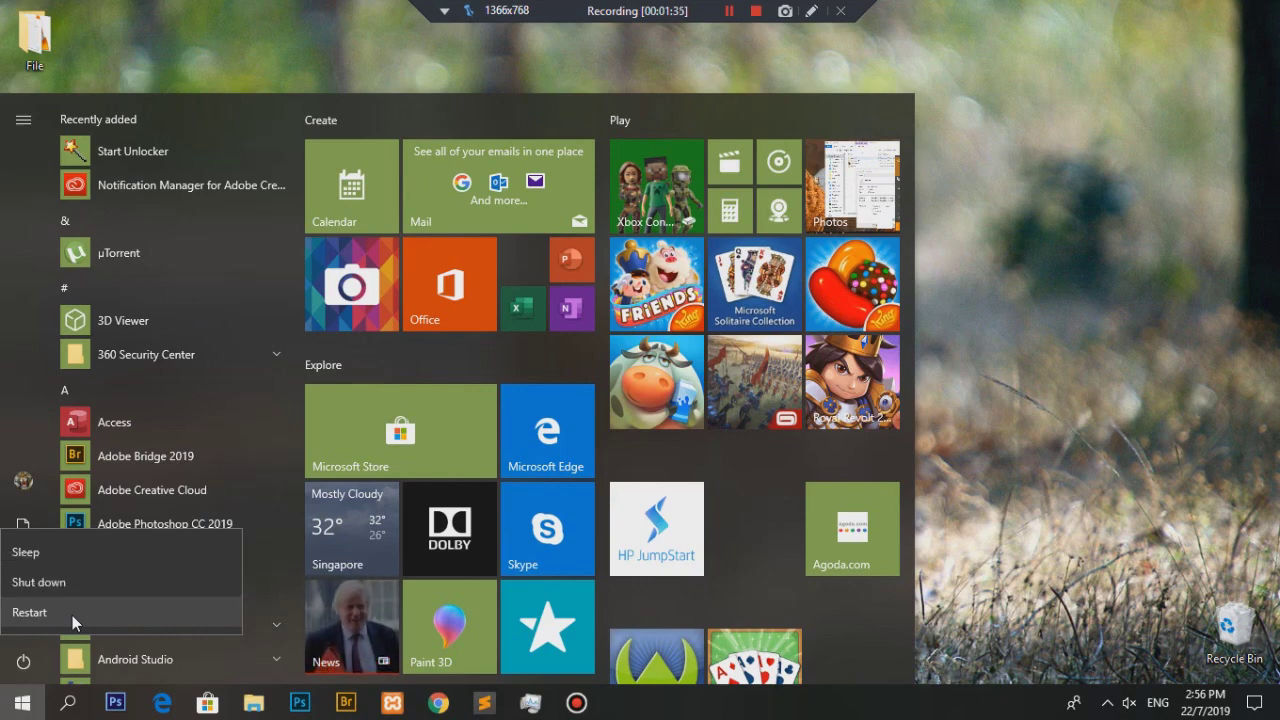
click(72, 615)
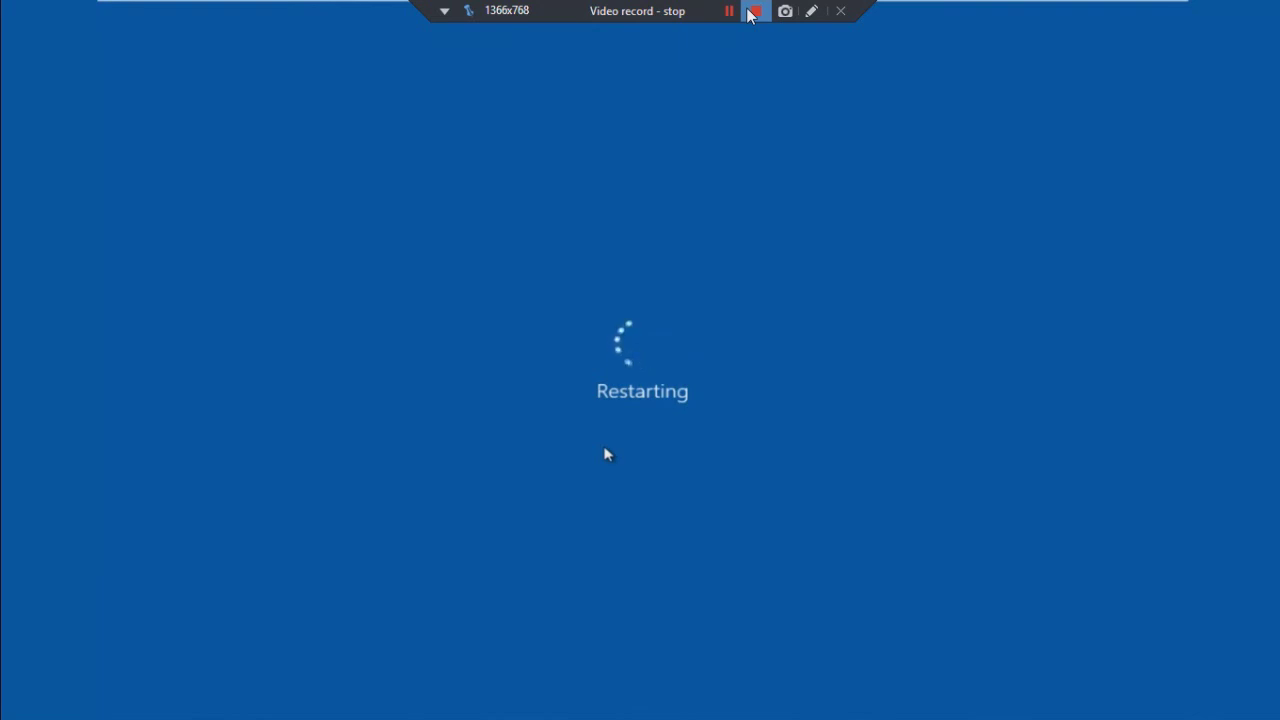
click(753, 11)
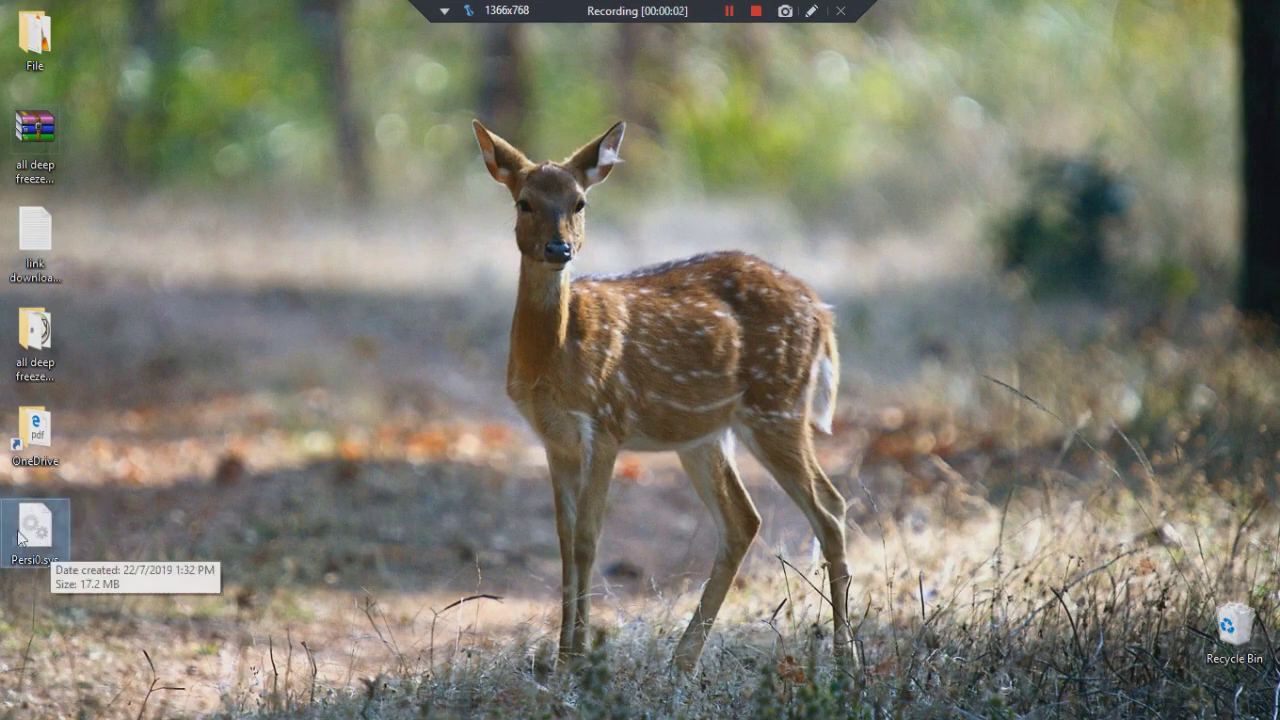
Open the Patch subfolder of the extracted folder and run the Patch application as administrator.
double_click(35, 330)
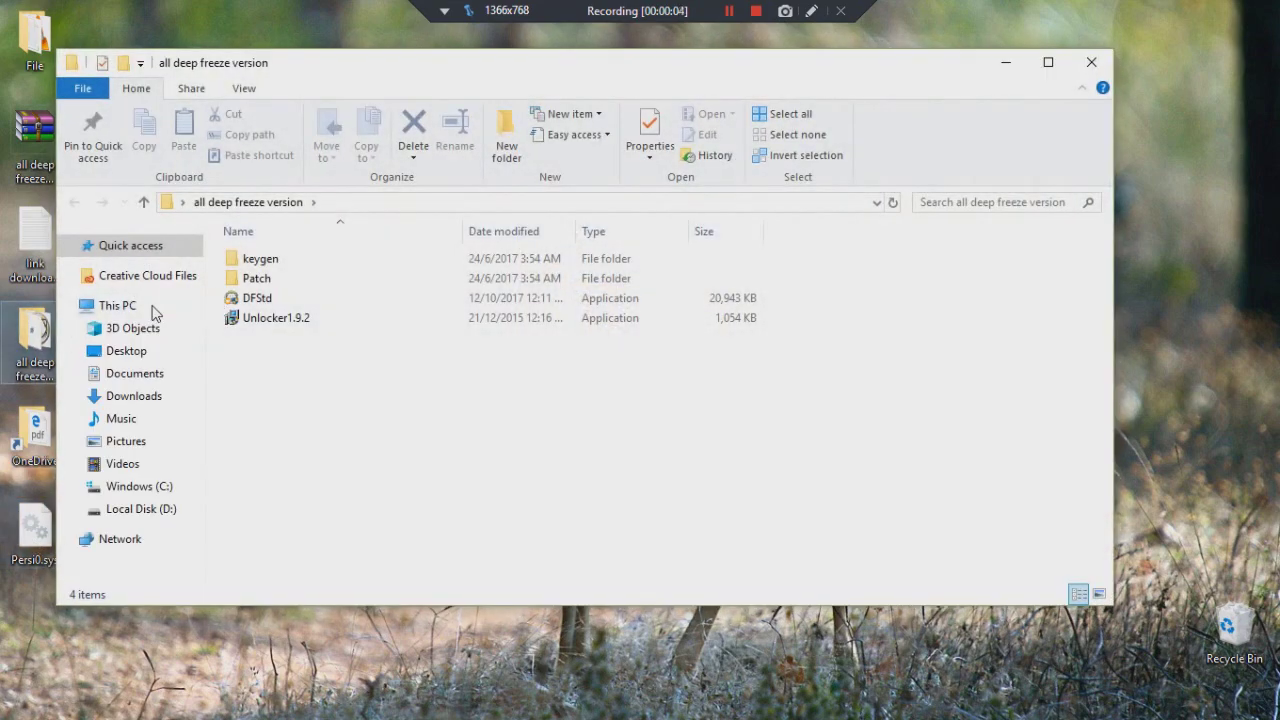
double_click(256, 278)
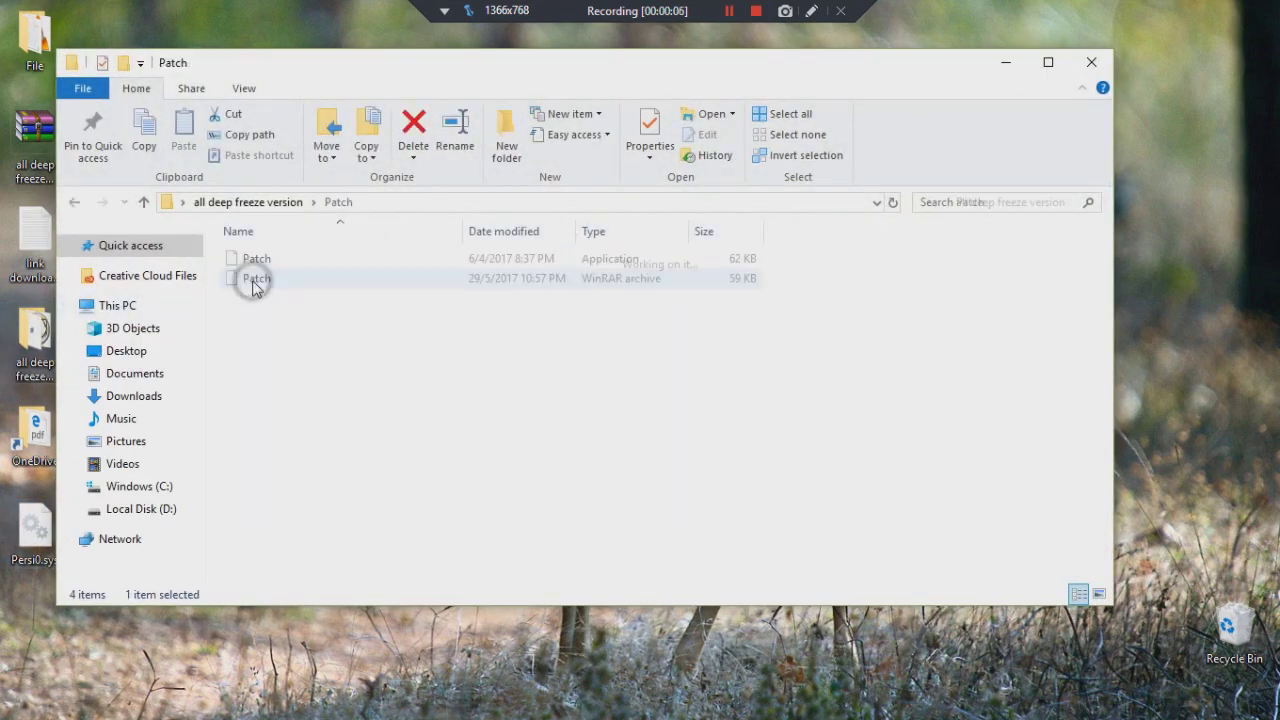
right_click(258, 260)
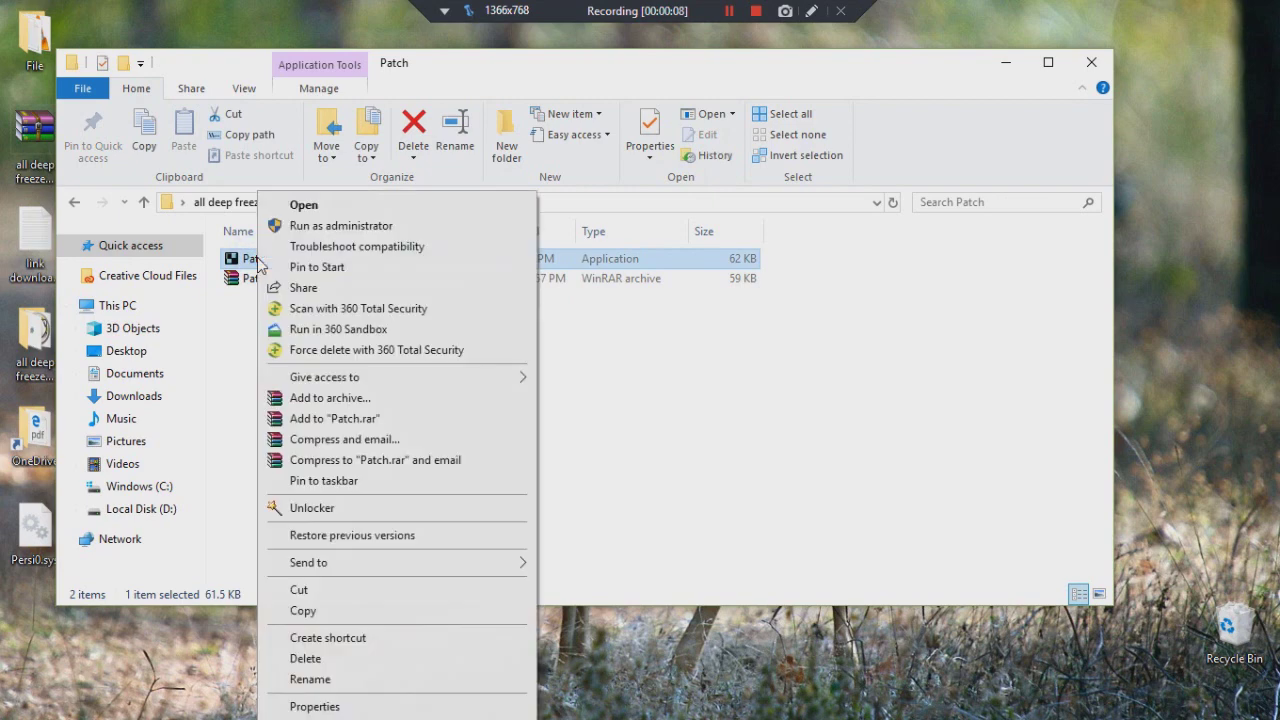
click(330, 226)
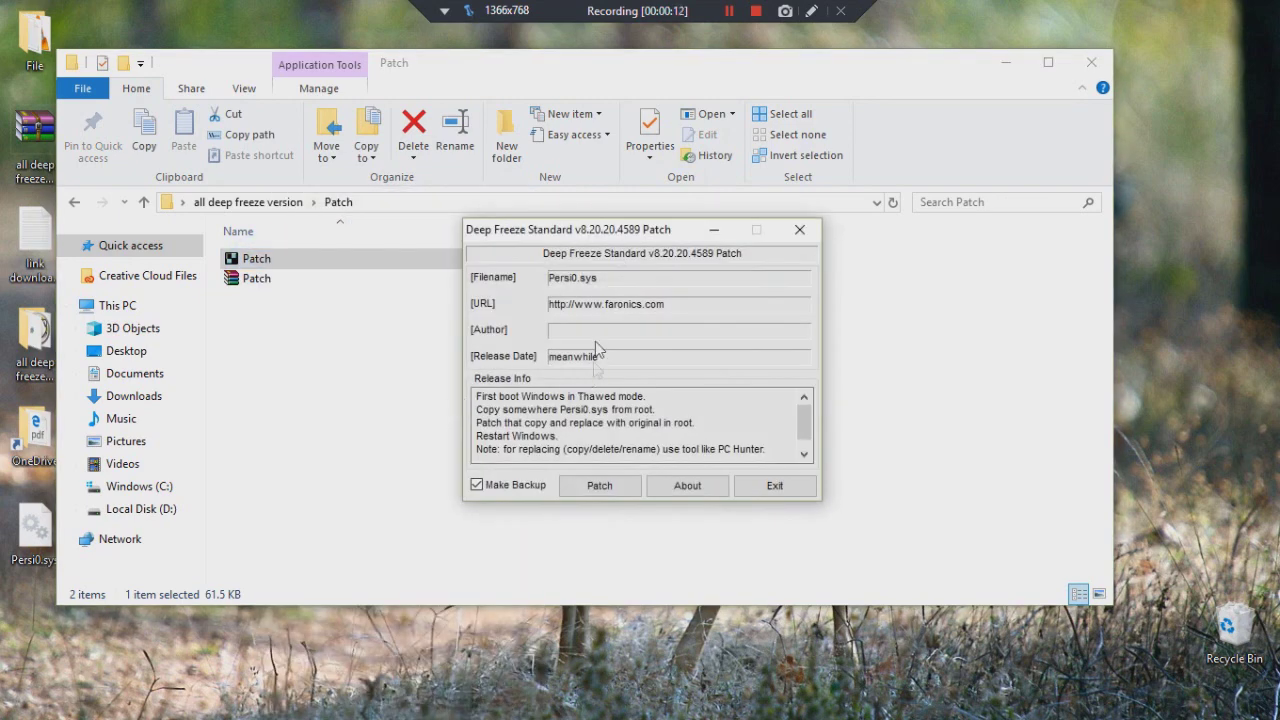
Patch the Persi0.sys file on the Desktop with Make Backup on, exit the patcher and close the Patch folder.
click(600, 490)
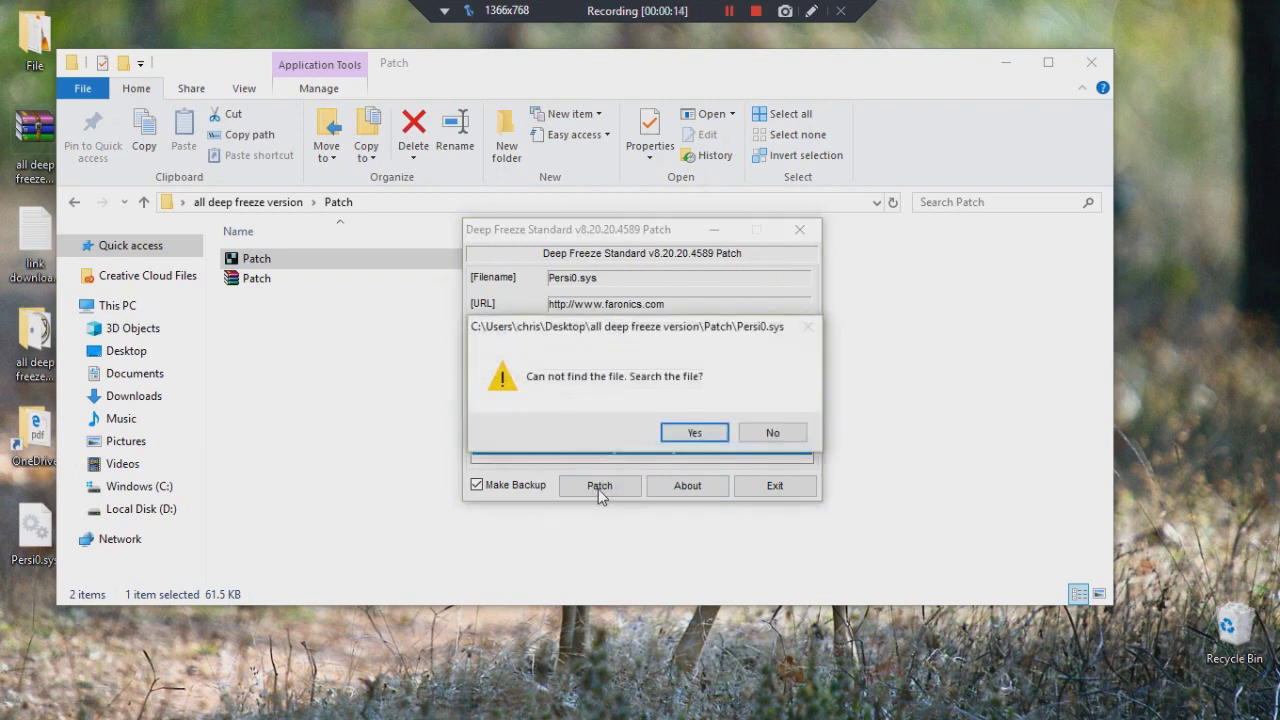
click(694, 433)
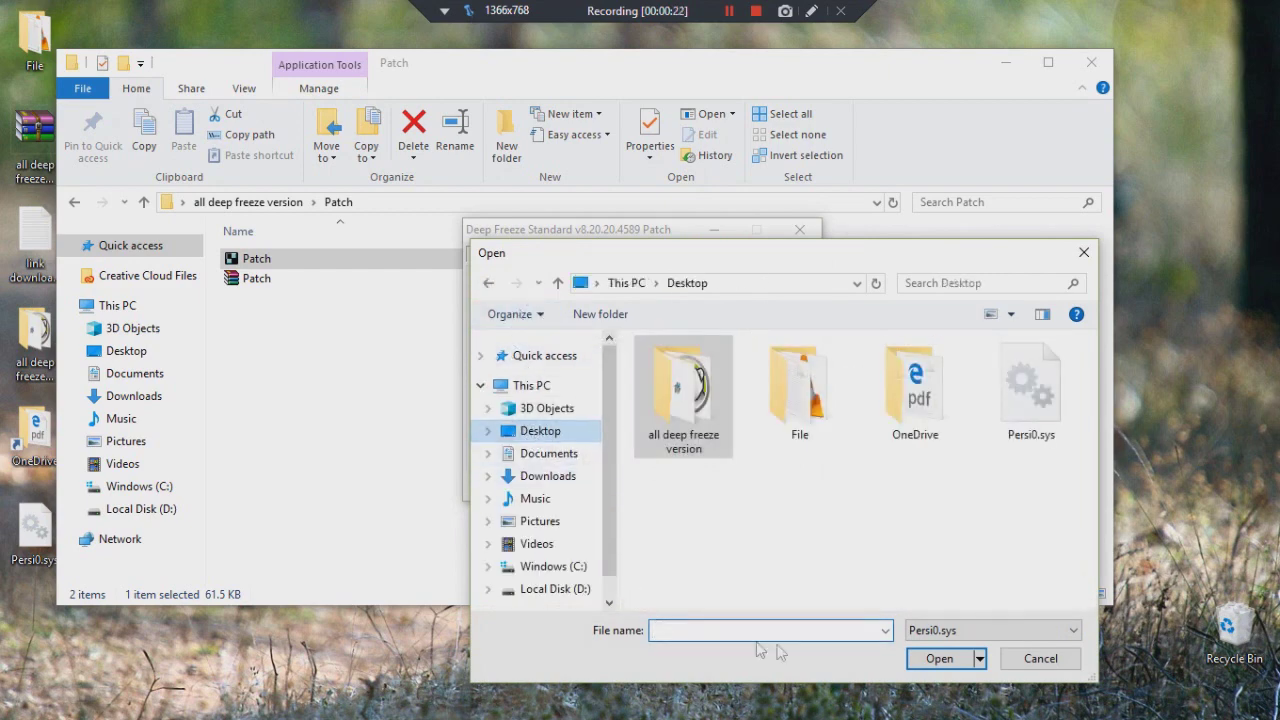
click(1031, 403)
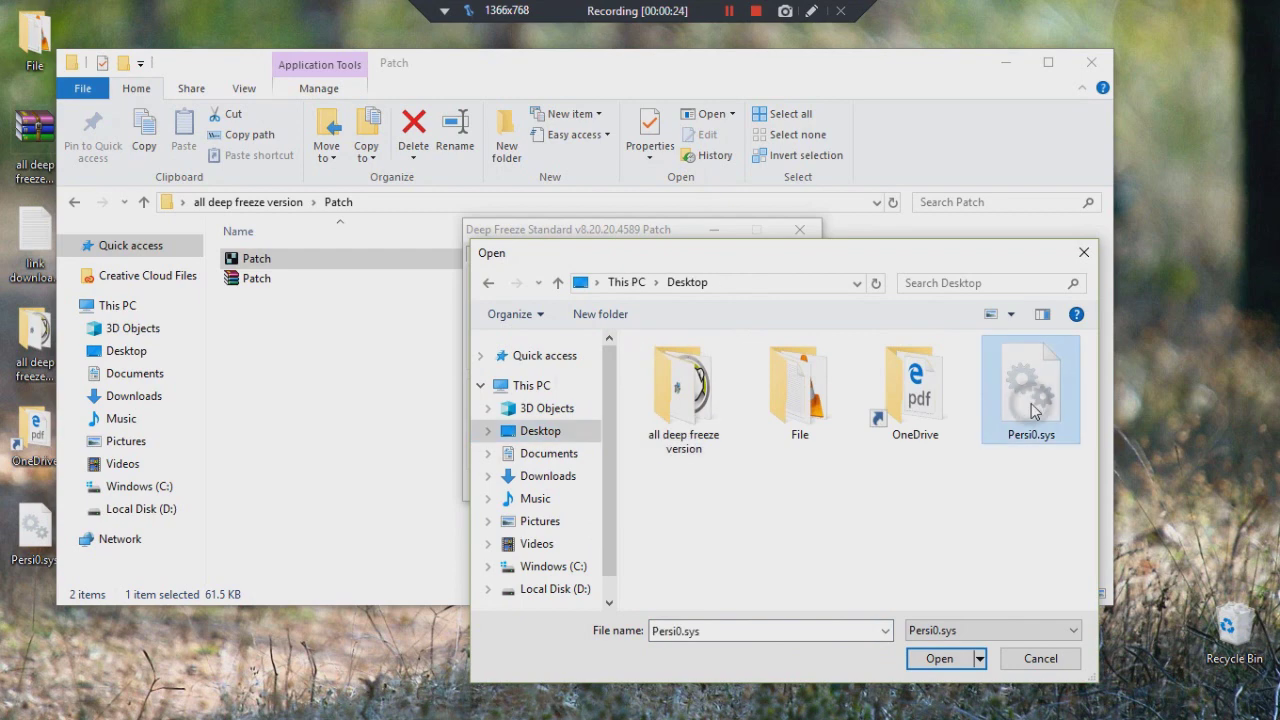
click(939, 658)
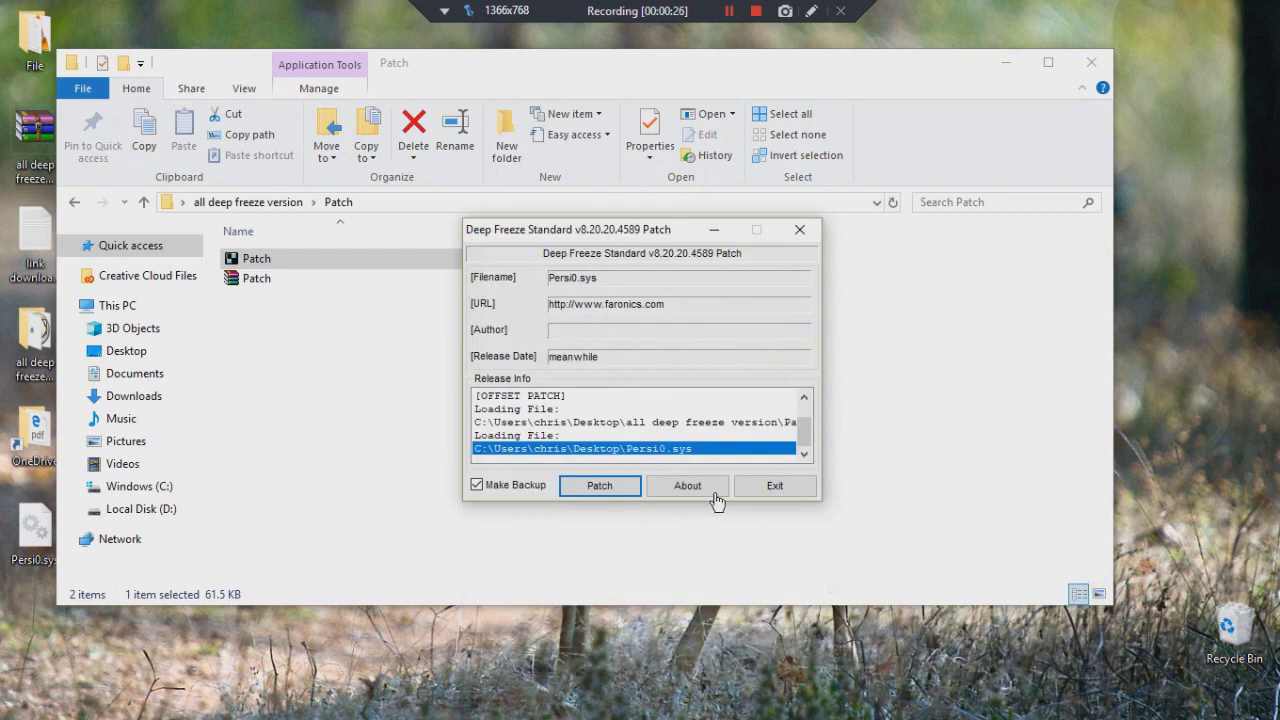
click(772, 486)
click(1090, 62)
right_click(292, 332)
click(273, 362)
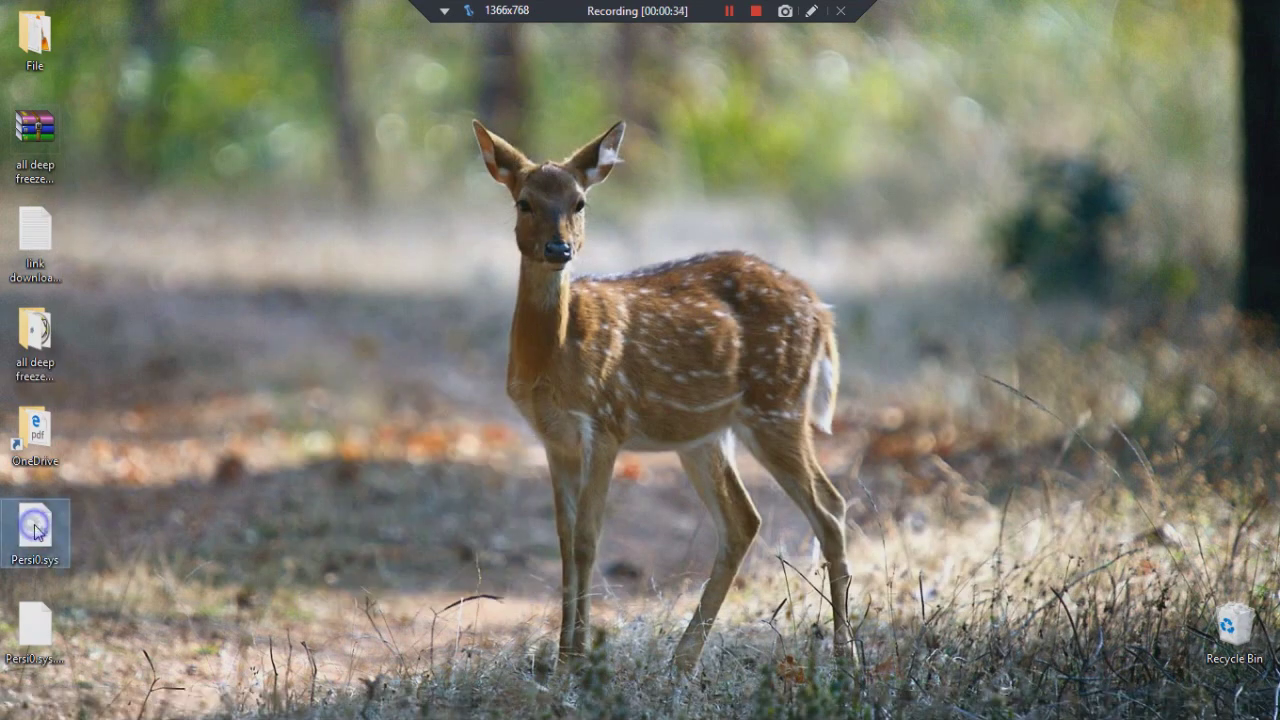
Use Unlocker to move the patched Persi0.sys file from the Desktop to Windows (C:).
right_click(35, 531)
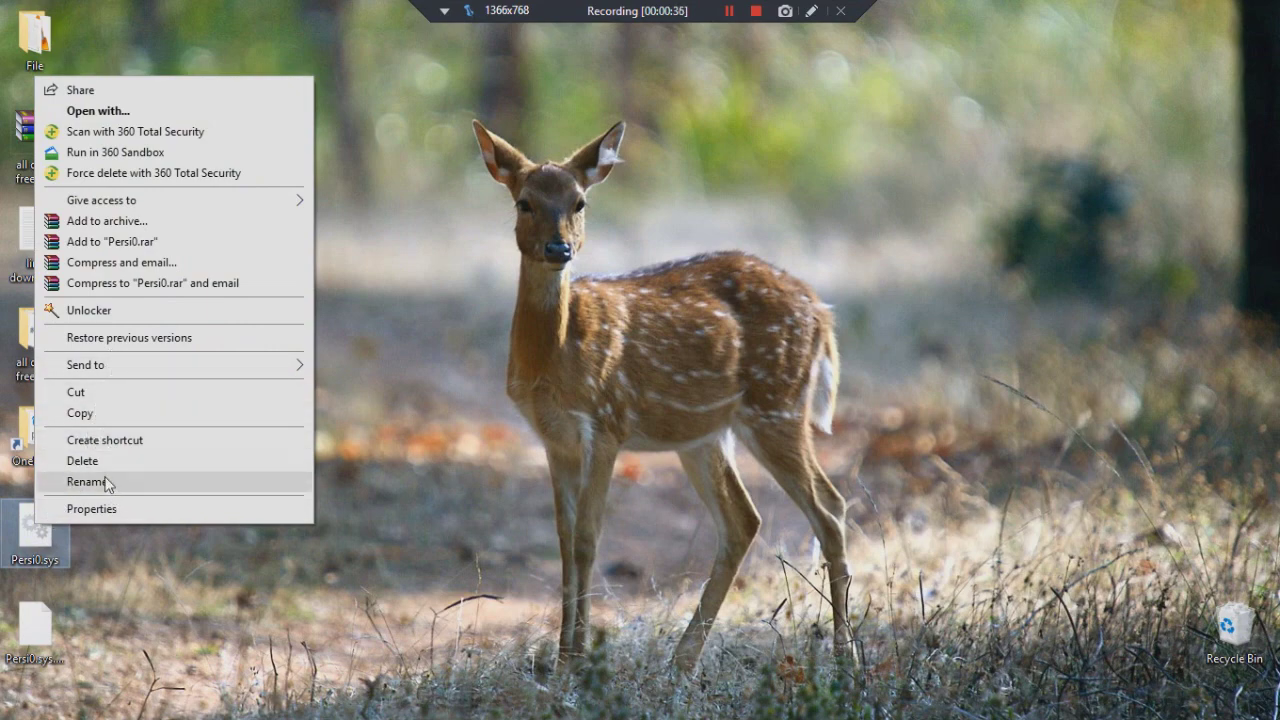
click(110, 311)
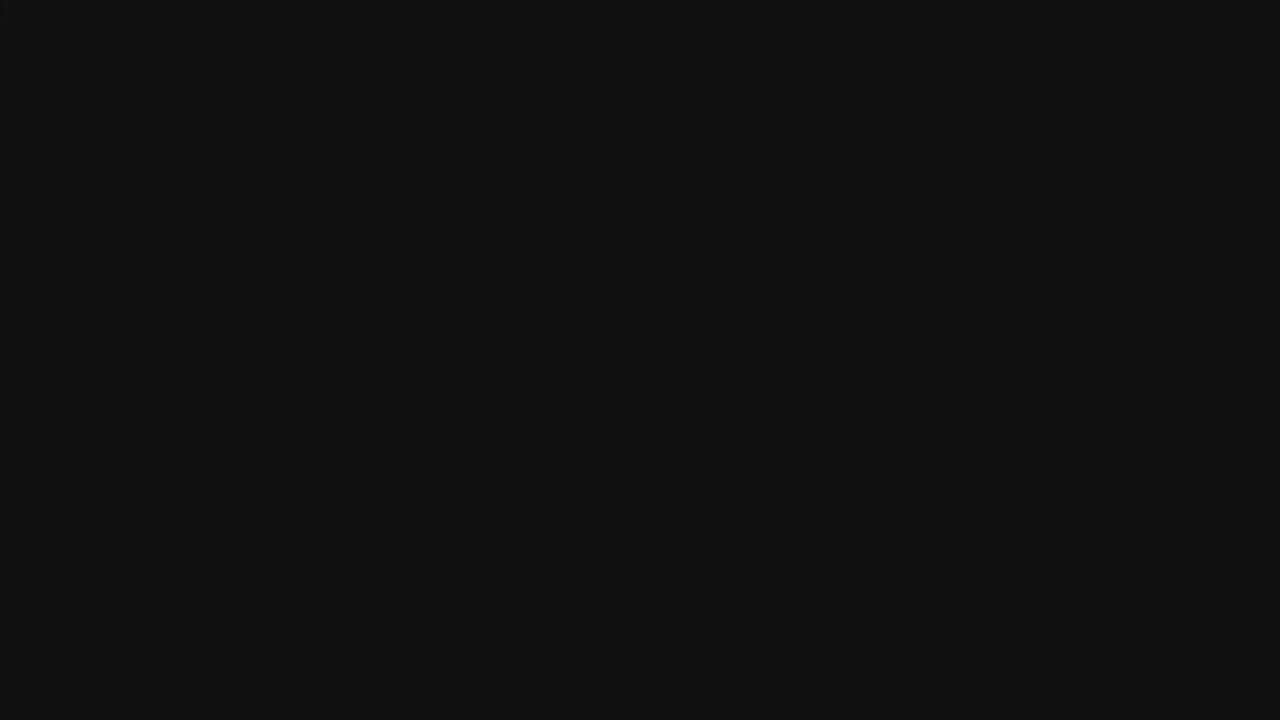
click(580, 489)
click(577, 414)
click(505, 466)
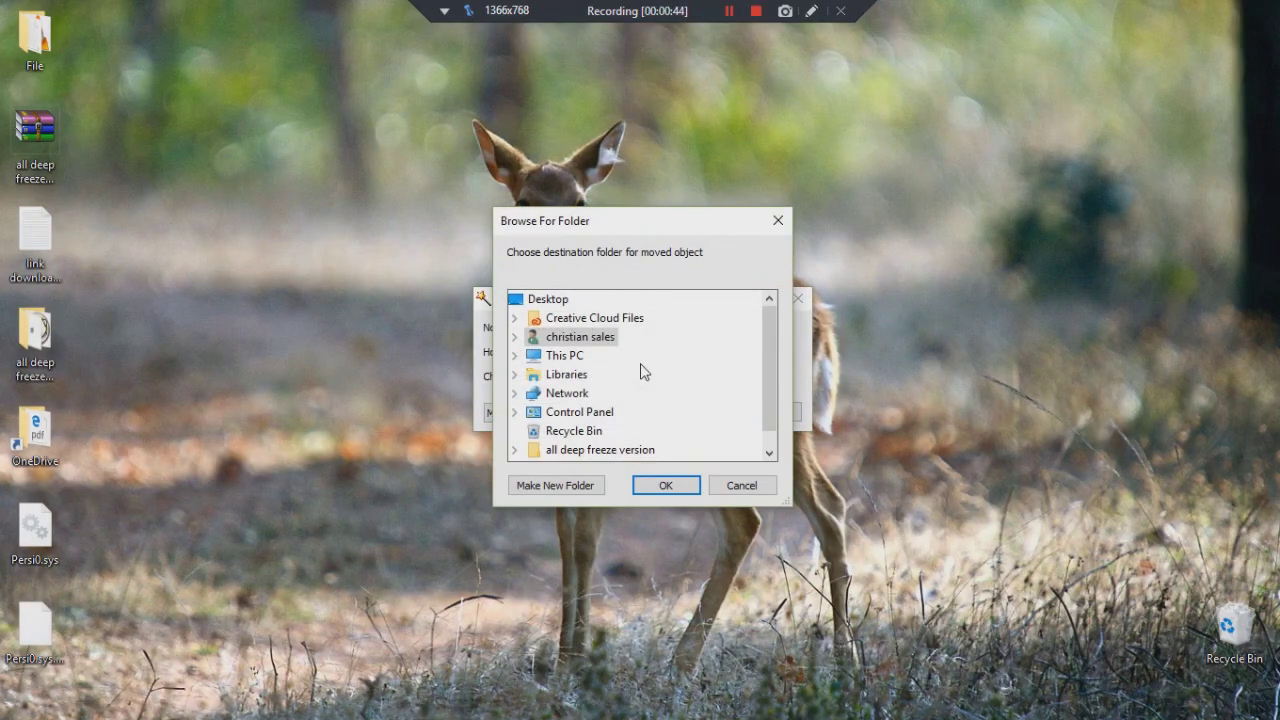
click(566, 356)
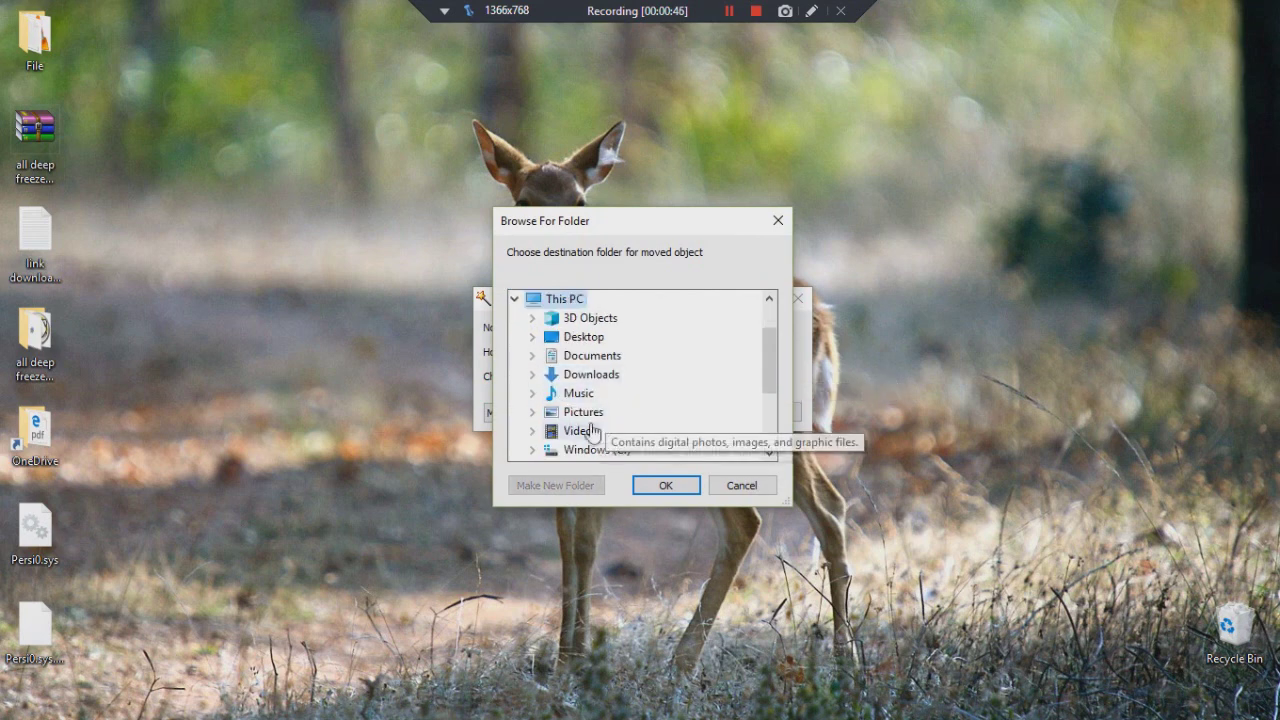
click(597, 450)
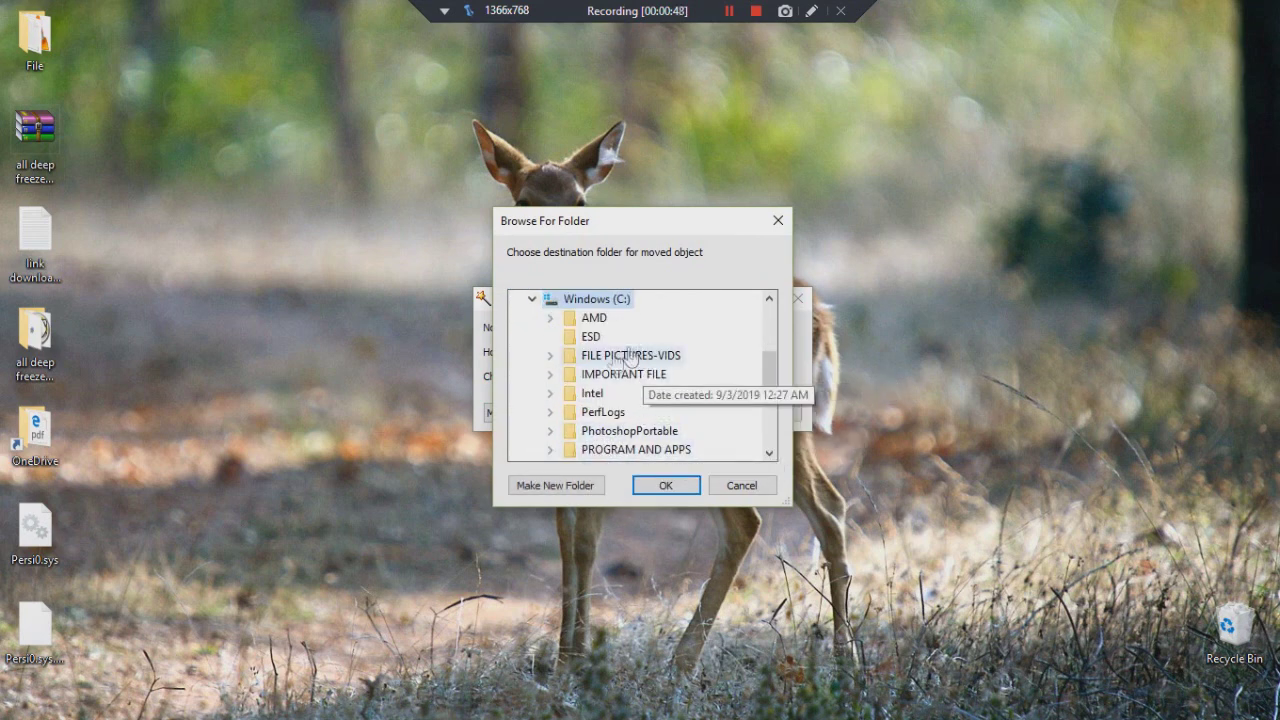
scroll(630, 400, down, 1)
scroll(612, 398, up, 2)
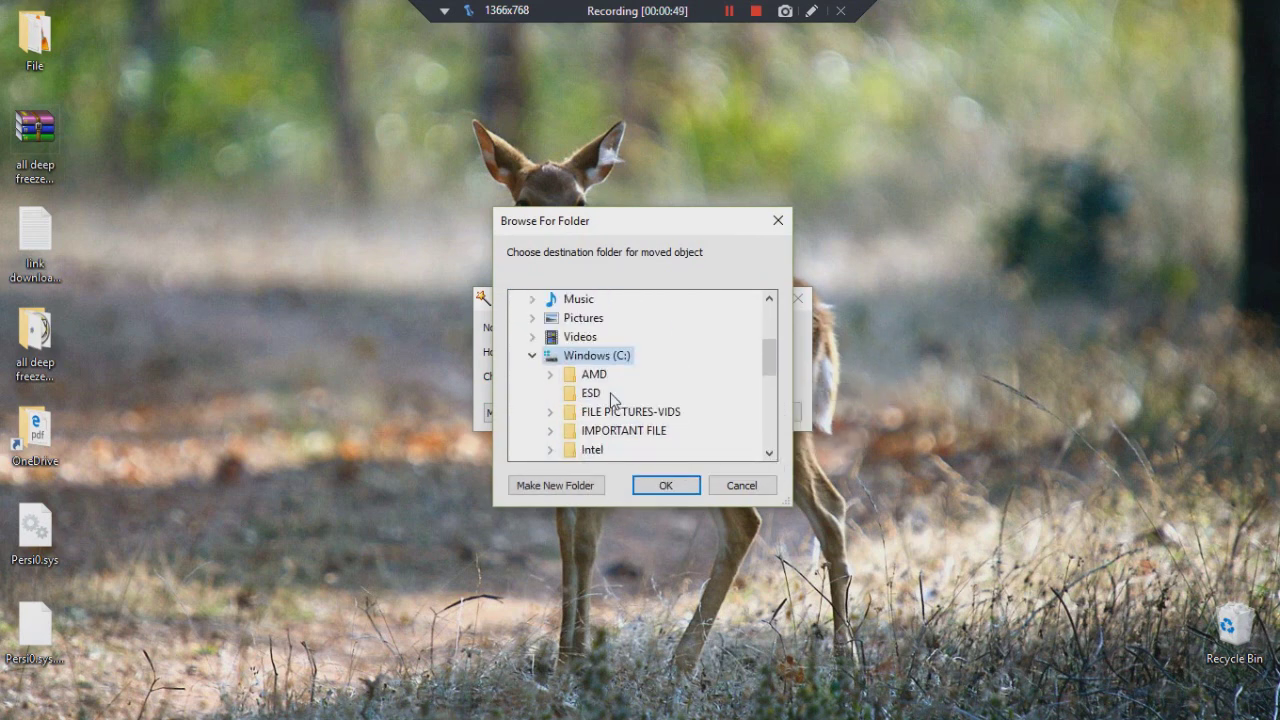
click(664, 485)
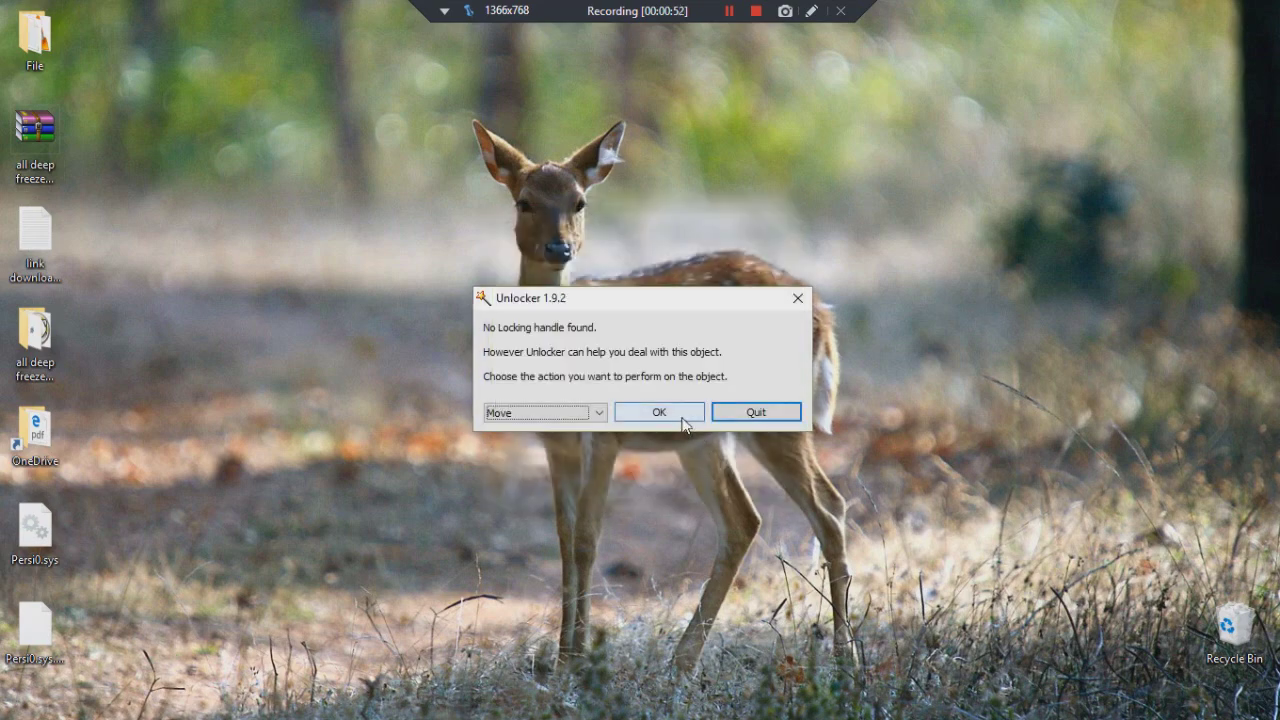
click(675, 414)
click(672, 422)
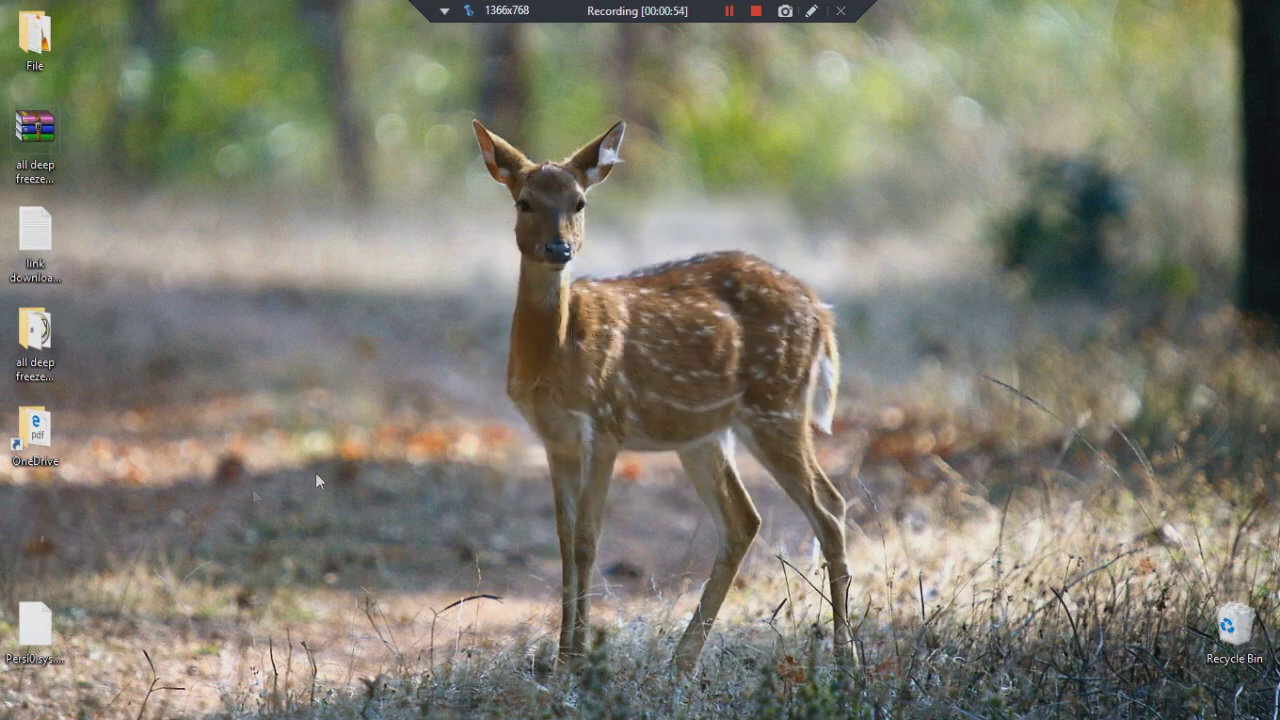
Cut the Persi0.sys.BAK backup file from the Desktop.
drag(29, 645, 398, 340)
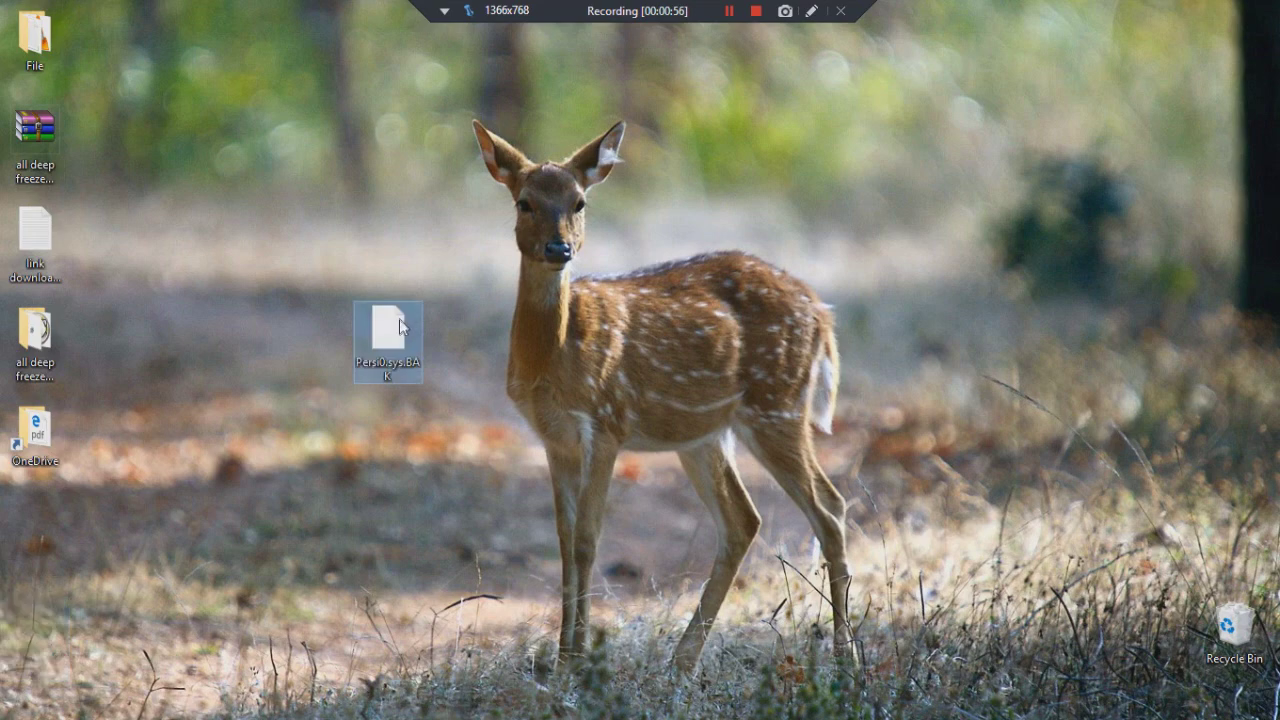
right_click(398, 340)
click(440, 589)
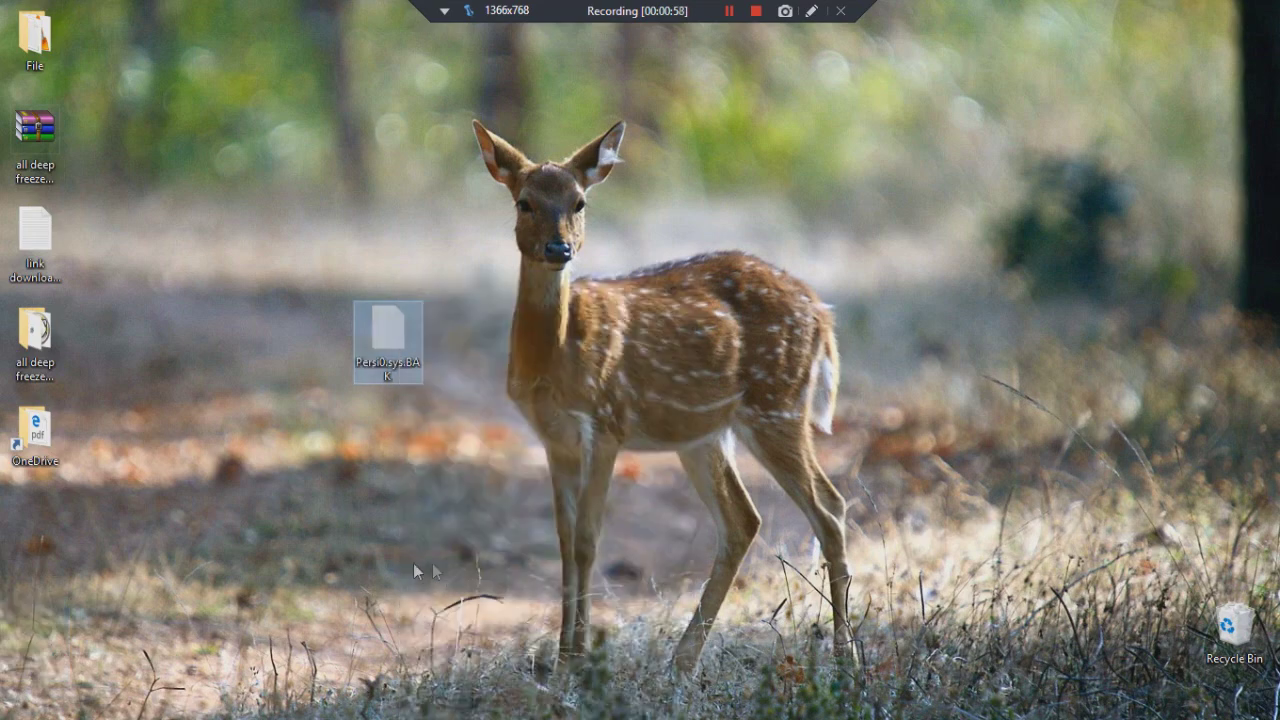
Open Windows (C:) in File Explorer, paste the cut backup file beside Persi0.sys with administrator permission, and refresh the folder.
click(253, 703)
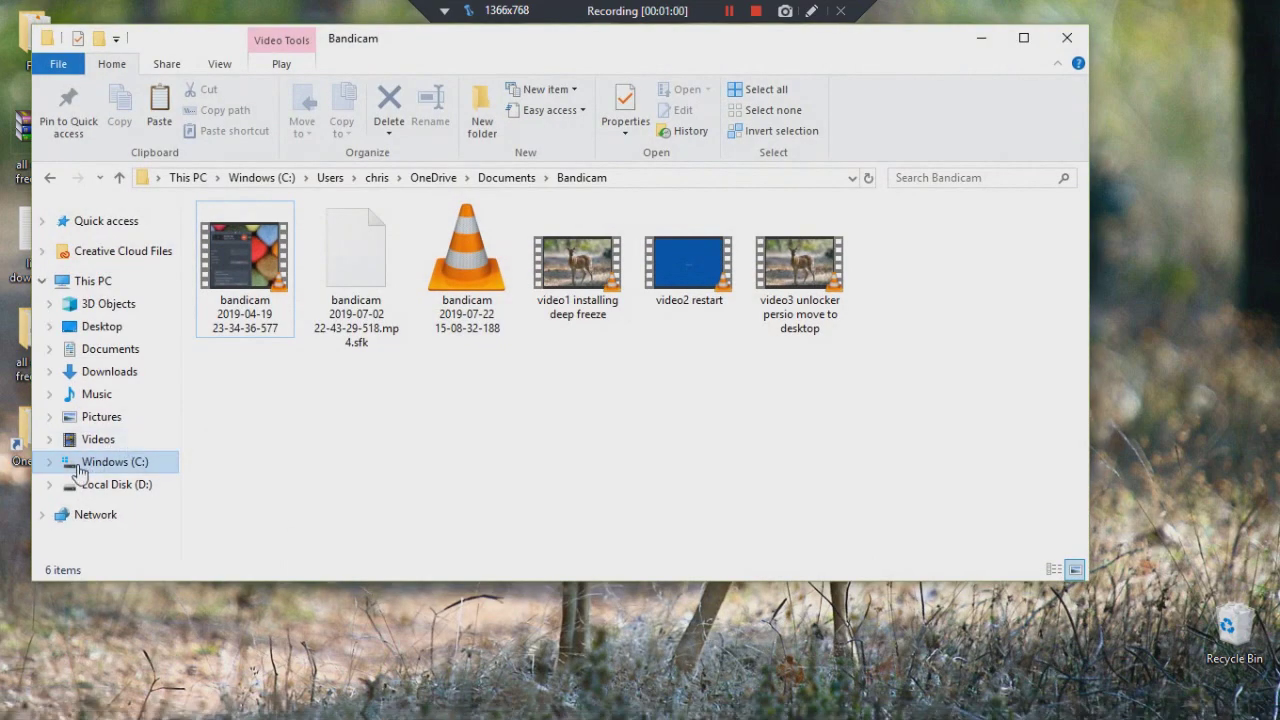
click(110, 465)
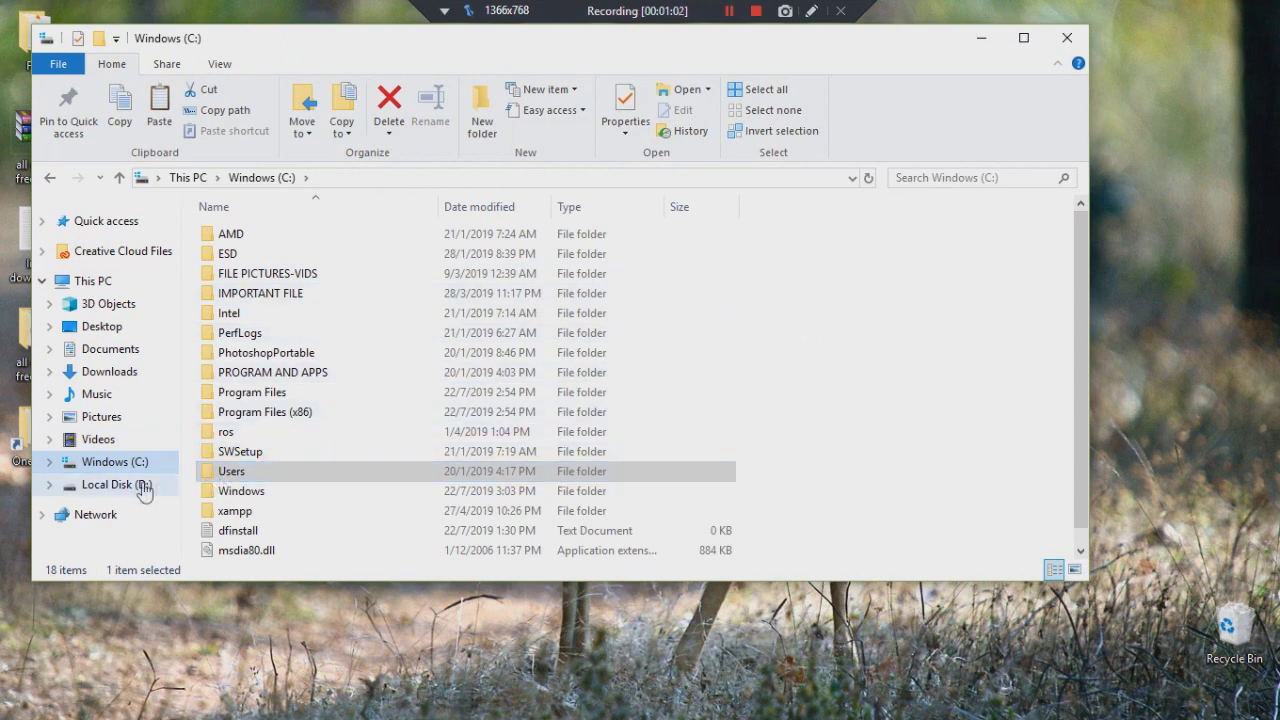
scroll(423, 415, down, 1)
click(252, 553)
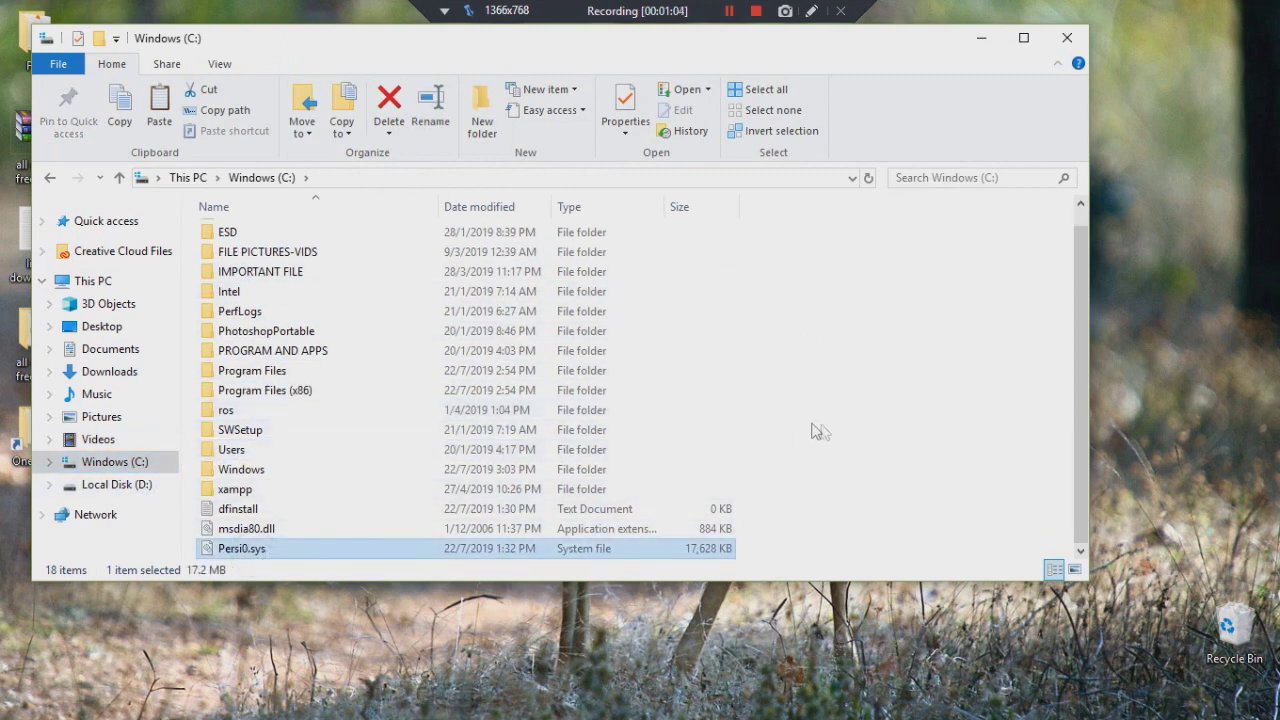
right_click(880, 423)
click(940, 554)
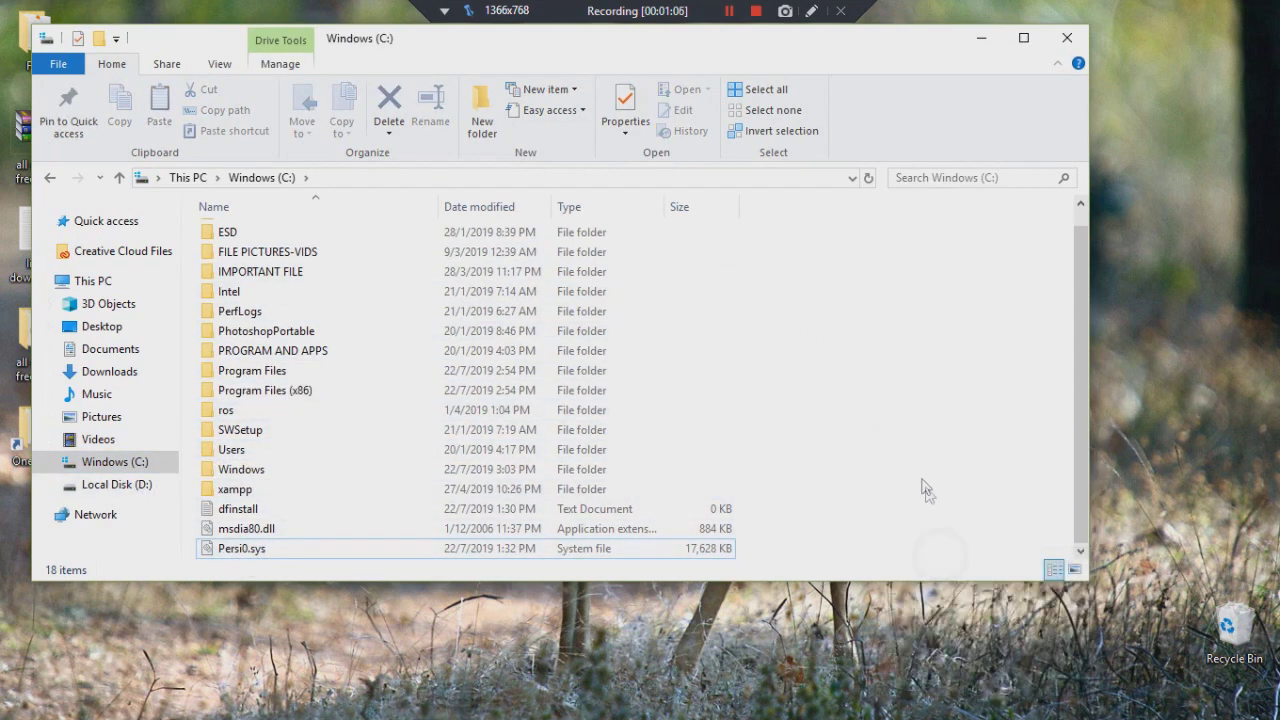
click(340, 251)
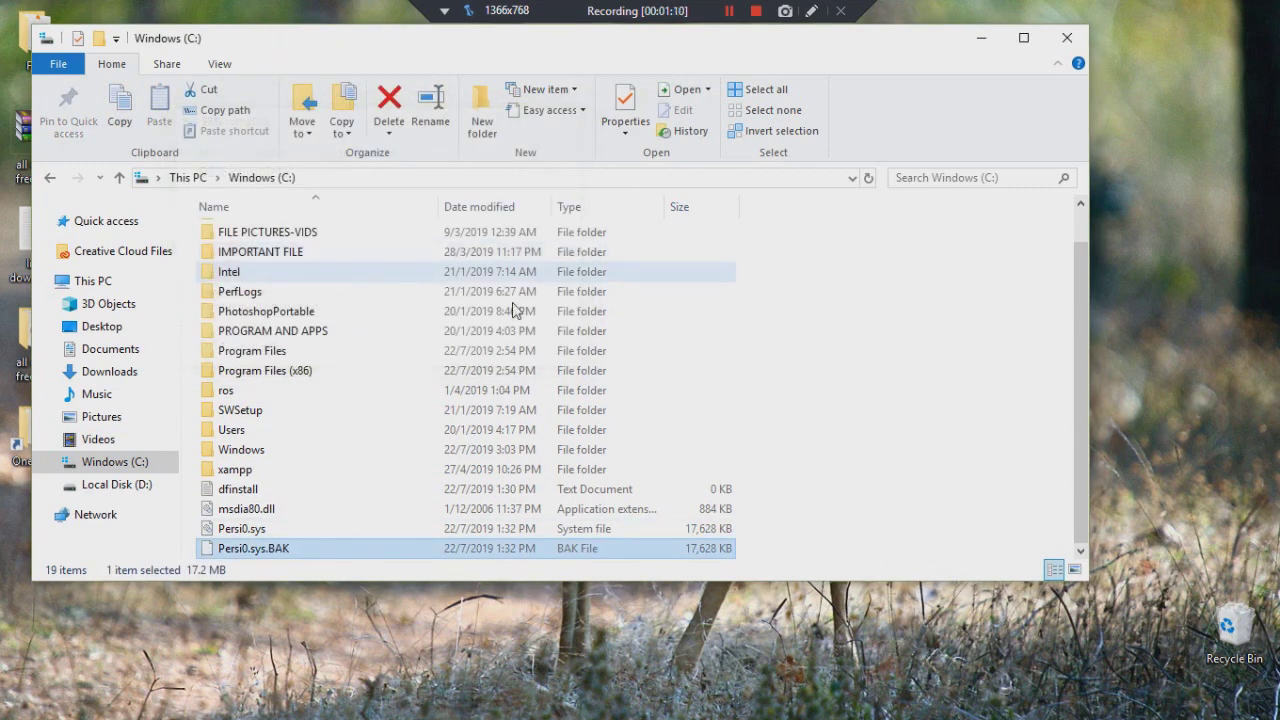
right_click(979, 391)
click(1045, 482)
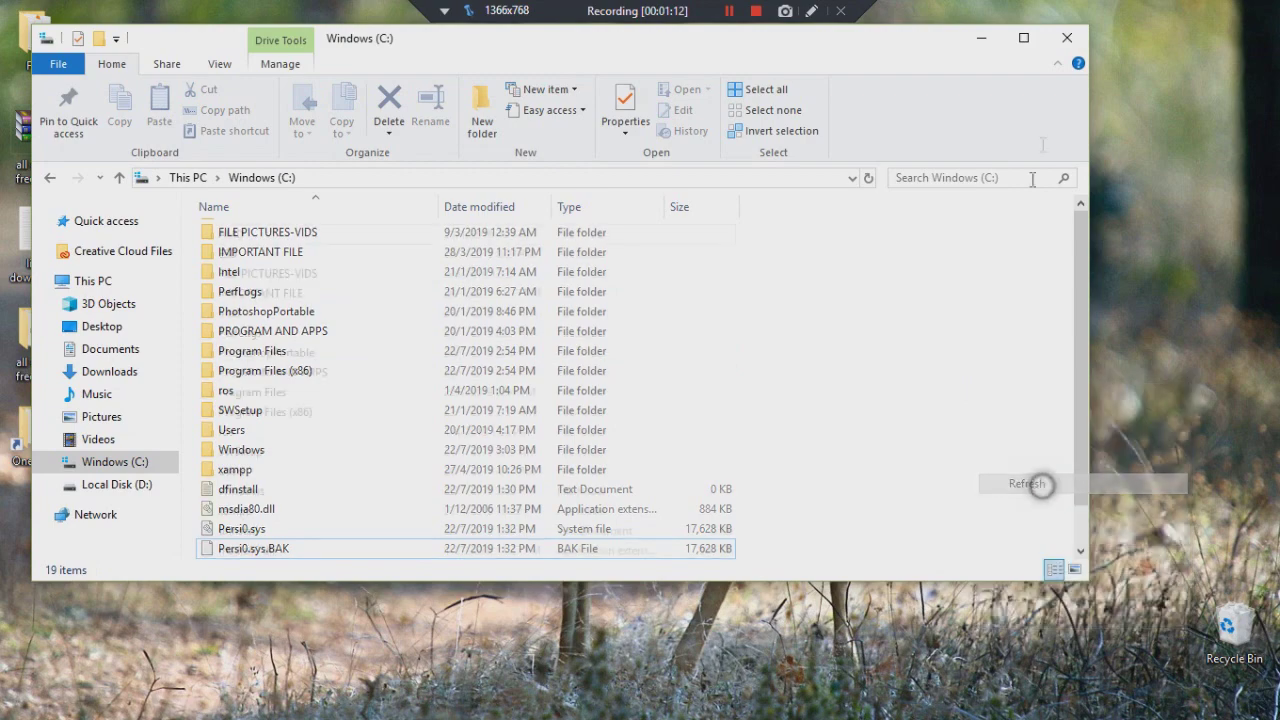
Close the File Explorer window and restart the computer to load the patched file.
click(1067, 38)
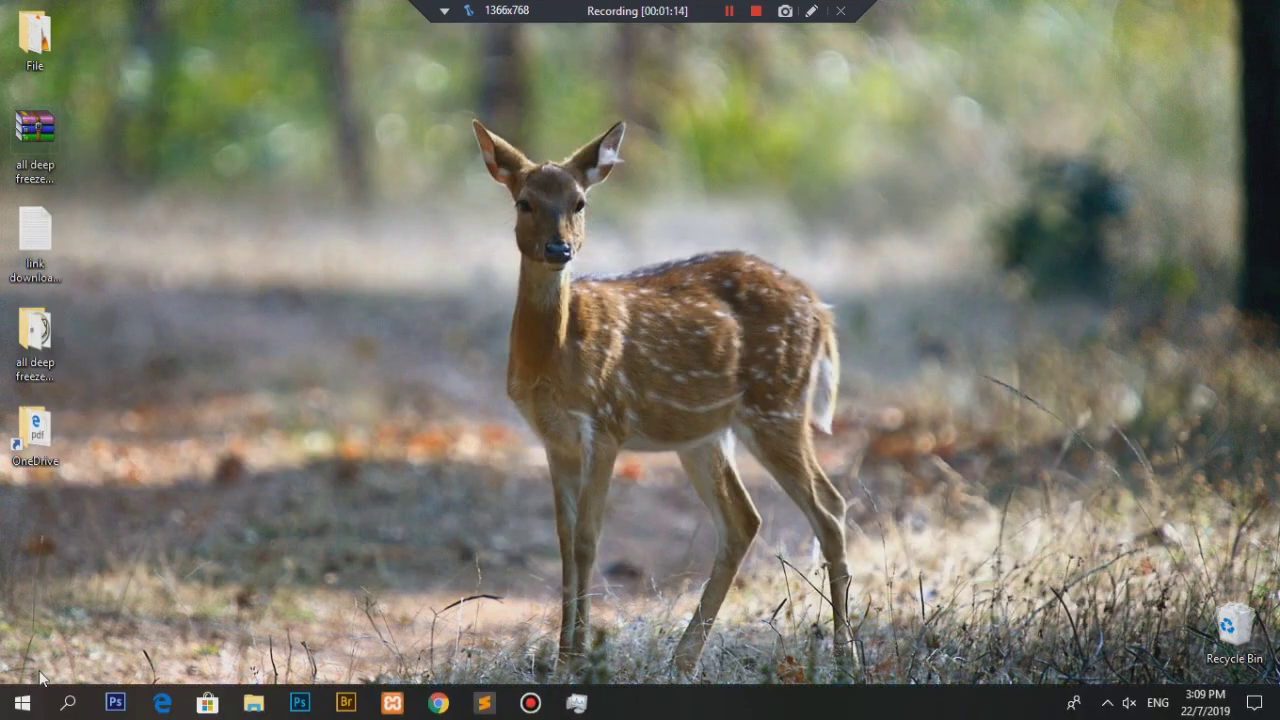
key(super)
click(22, 661)
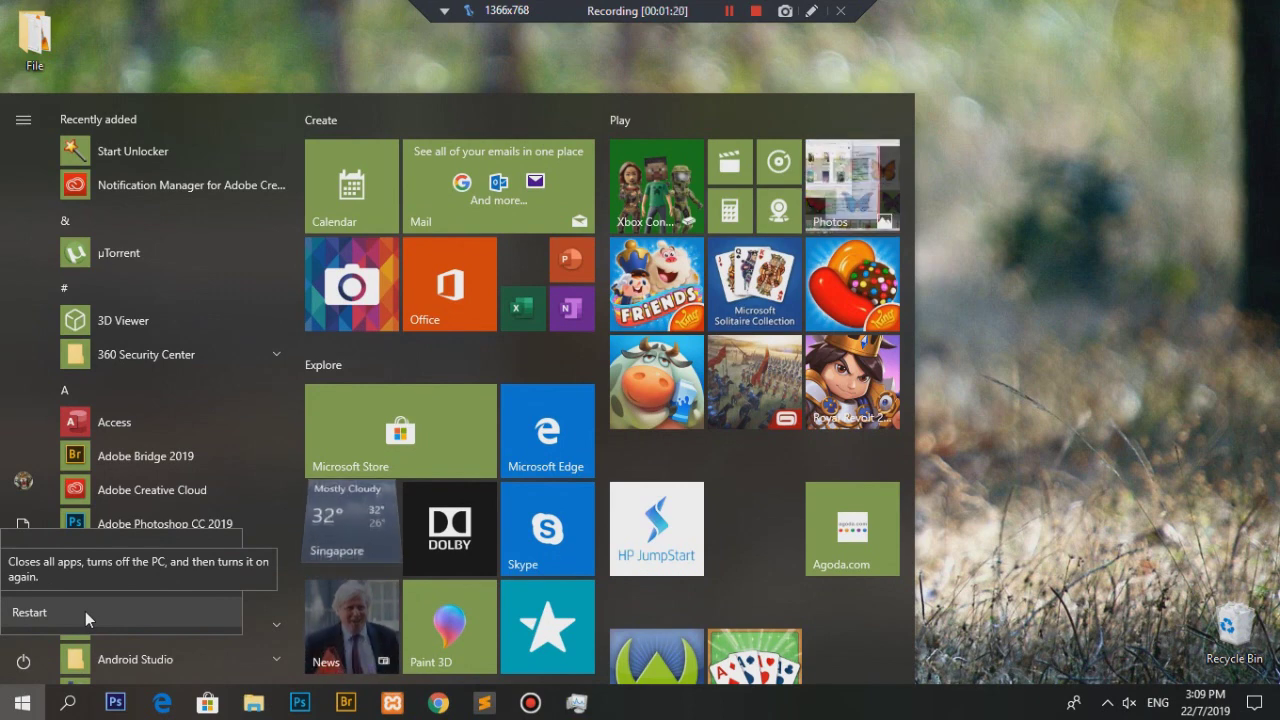
click(85, 611)
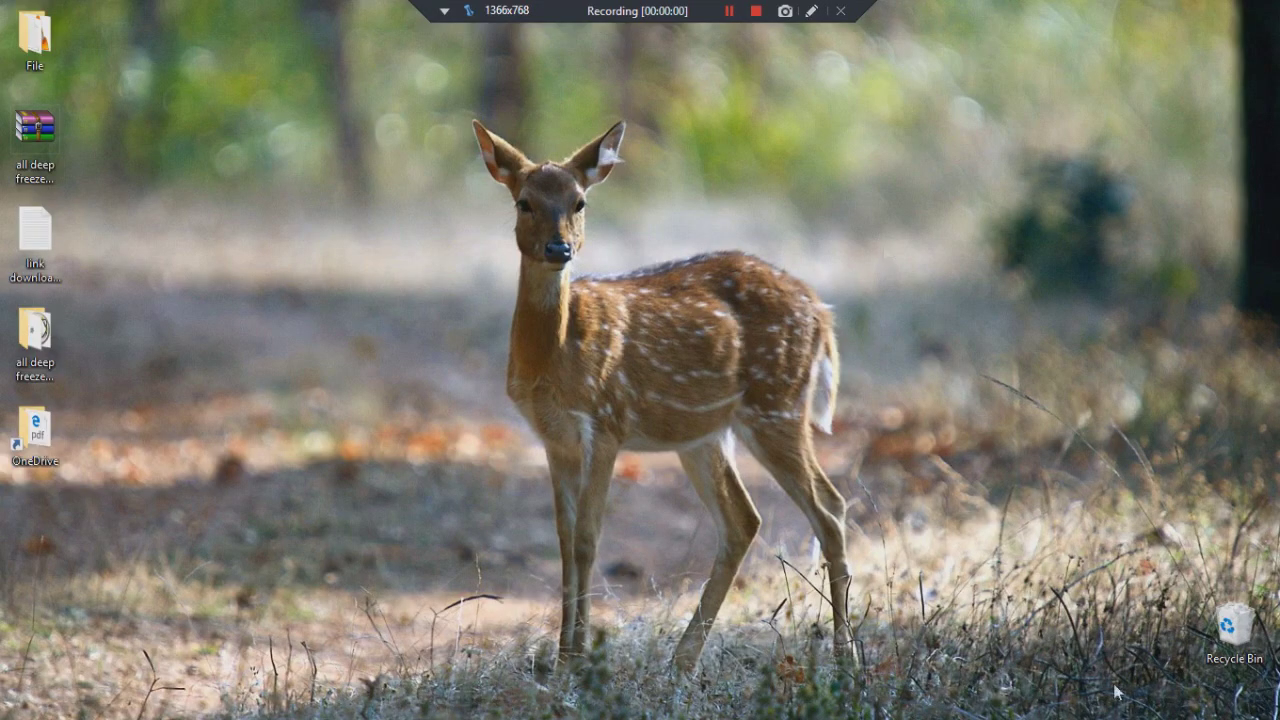
Open Deep Freeze Standard with the password left blank, check the license type, expiry date and activation status, and close the settings.
click(1080, 706)
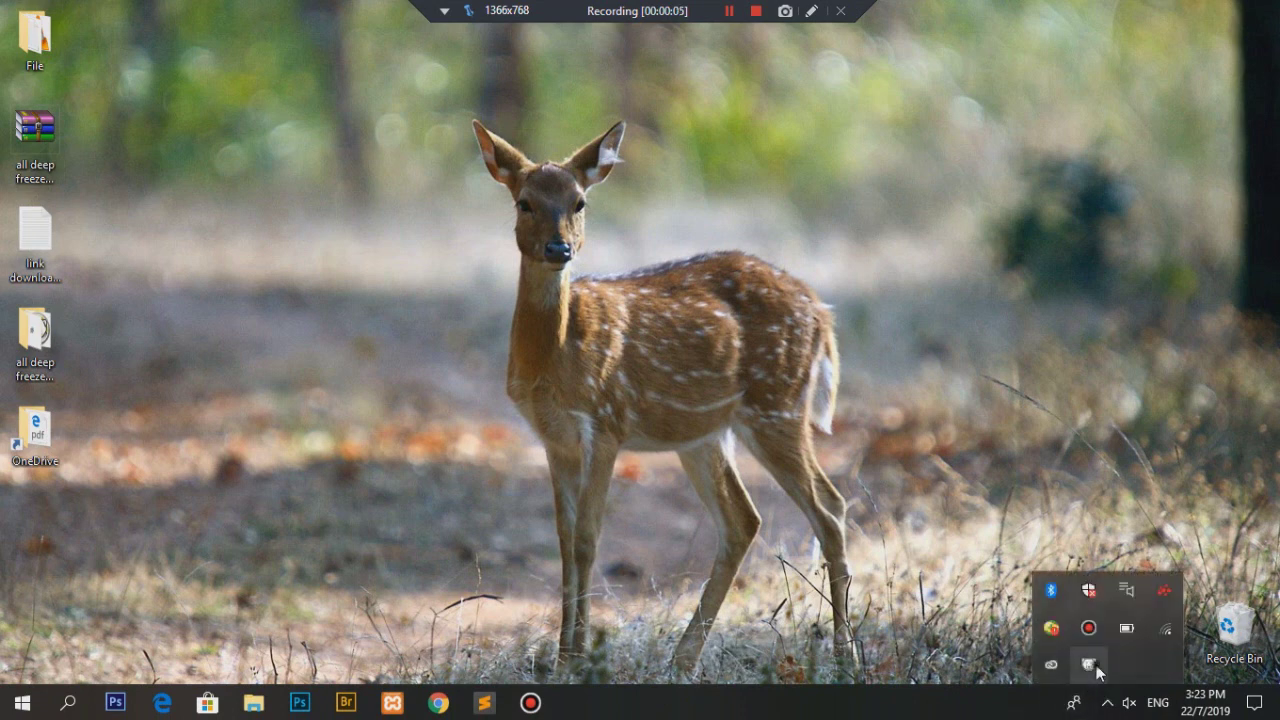
shift+double_click(1089, 664)
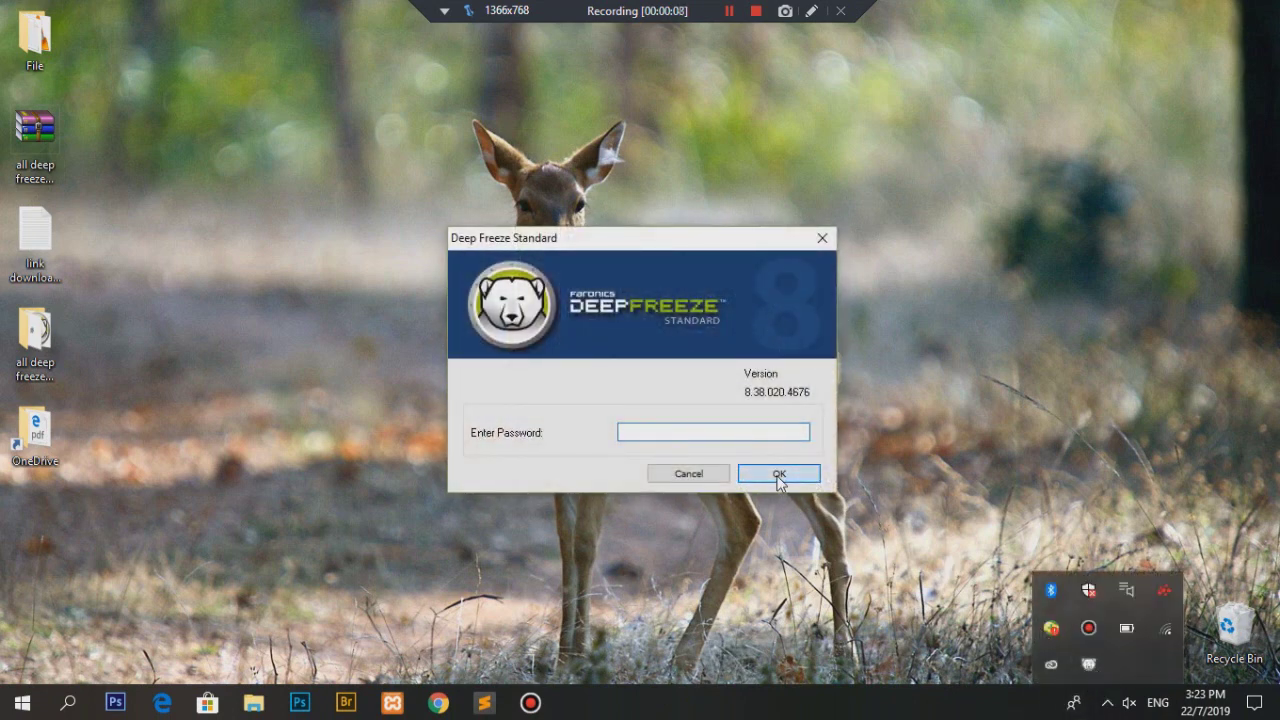
click(778, 476)
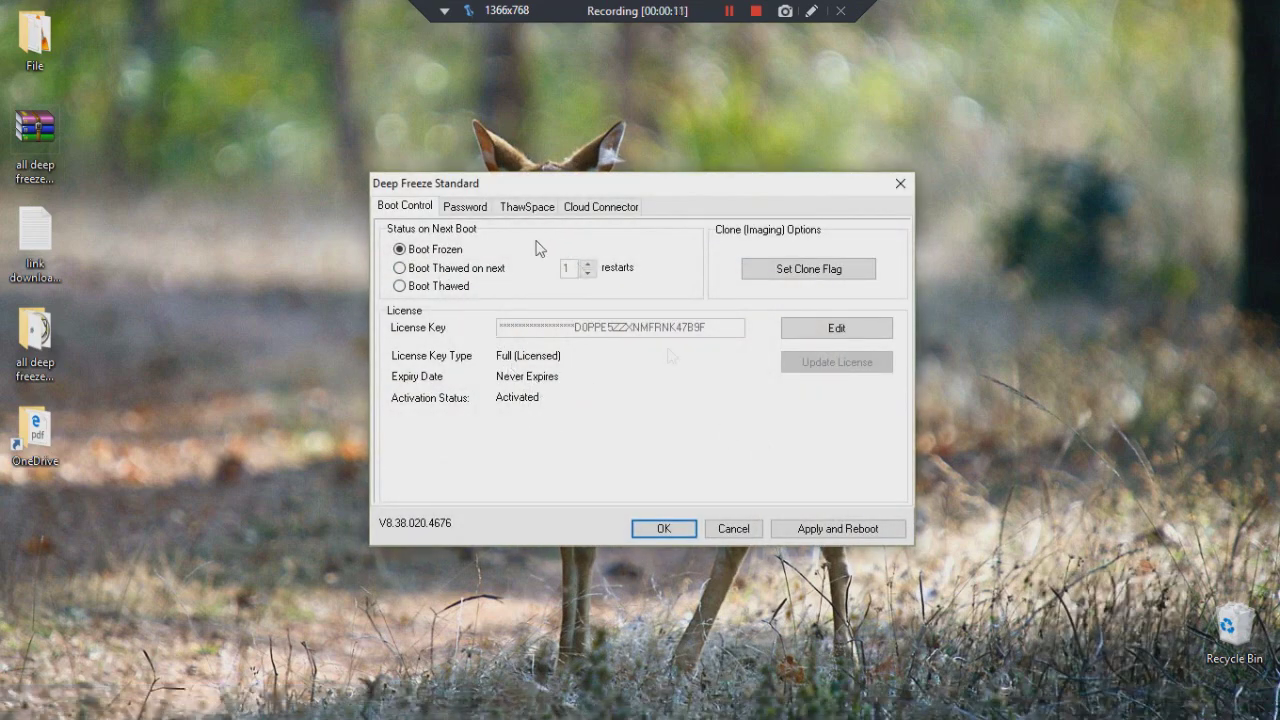
click(663, 528)
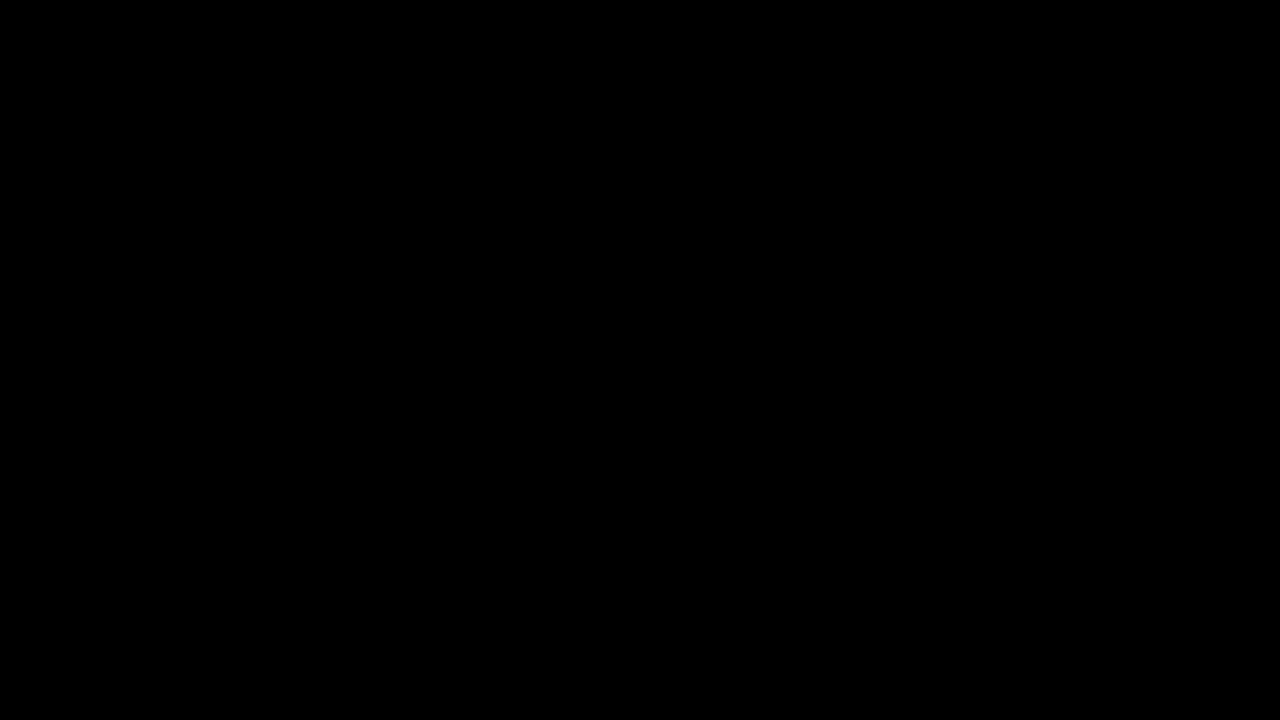